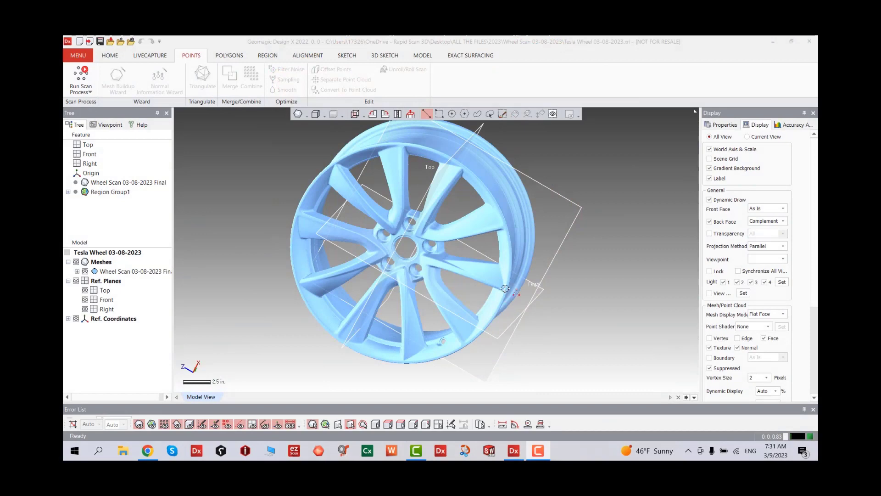
- Expand the Wheel Scan mesh entry to show 1,021,649 points, 2,043,378 faces and 20.623×9.5029×20.6163 in size
right_drag(503, 289, 579, 215)
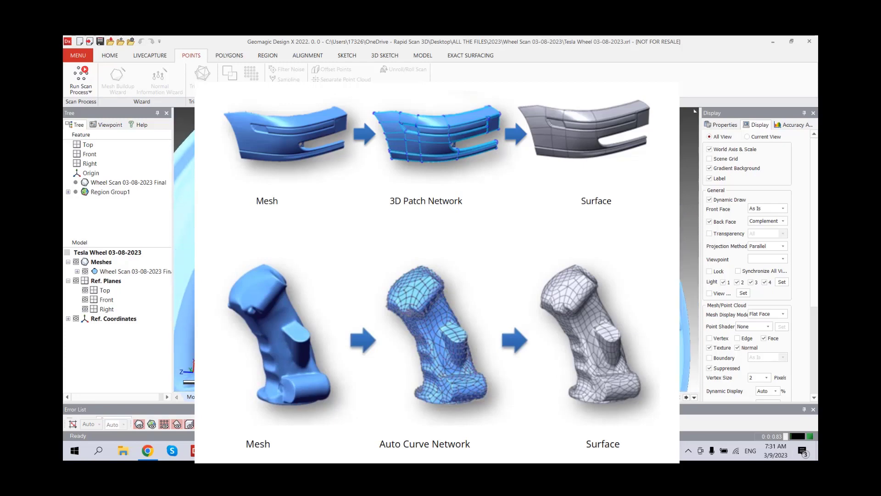
click(142, 270)
click(77, 271)
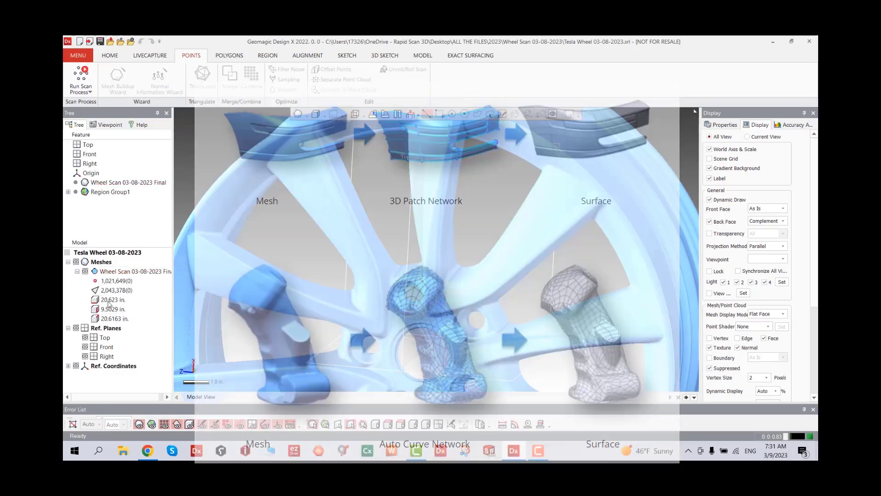
click(108, 301)
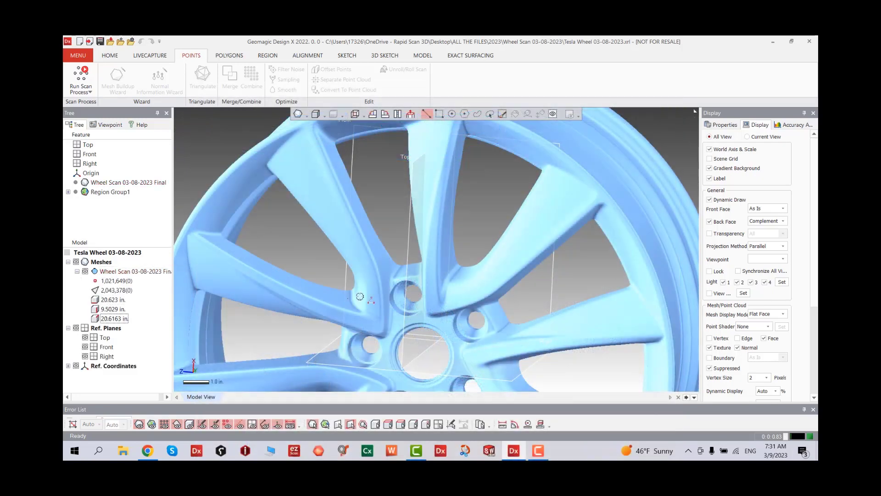
- Create 3D Sketch1 as a 3D Mesh Sketch on the wheel scan and start Spline on Mesh
scroll(361, 296, down, 2)
mouse_move(366, 287)
right_down()
mouse_move(401, 292)
mouse_move(374, 297)
right_up()
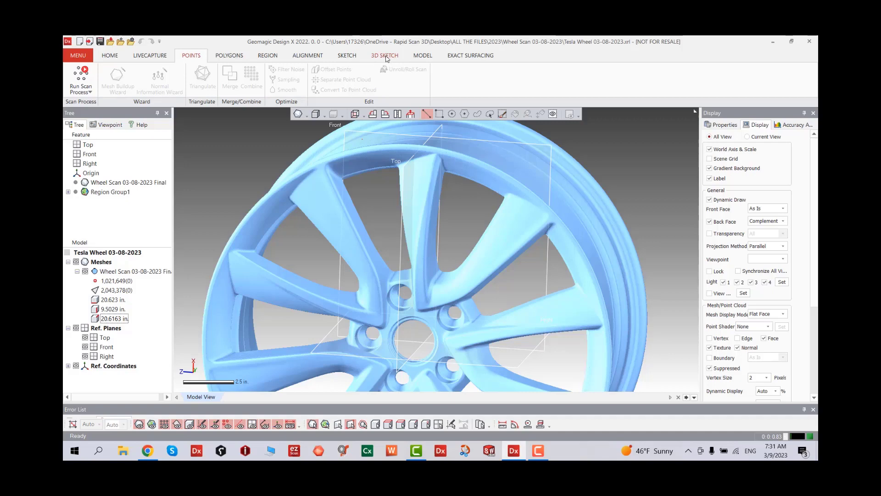
click(385, 56)
click(77, 89)
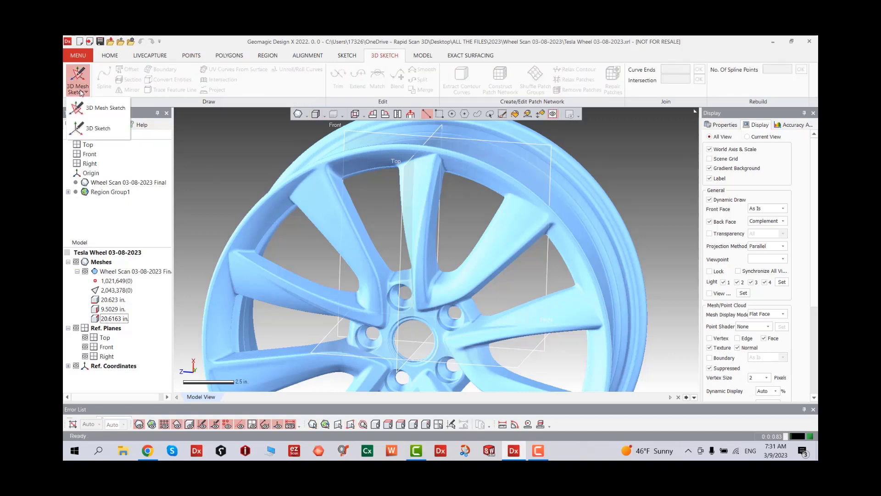
click(111, 106)
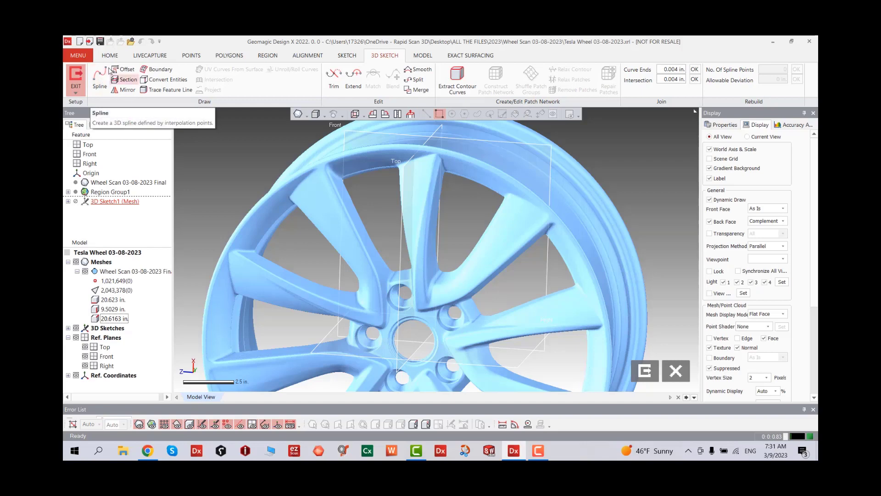
click(102, 79)
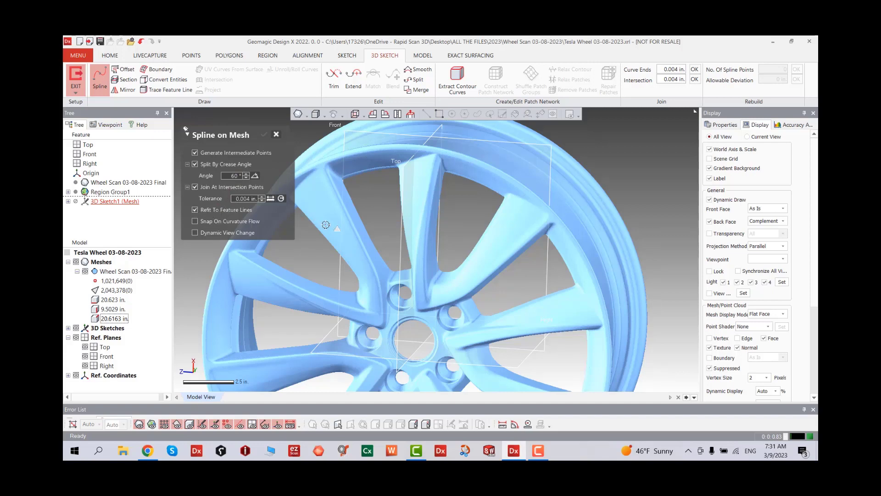
- Enable Snap On Curvature Flow and trace a first spline along the spoke opening's edge to its corner
click(195, 222)
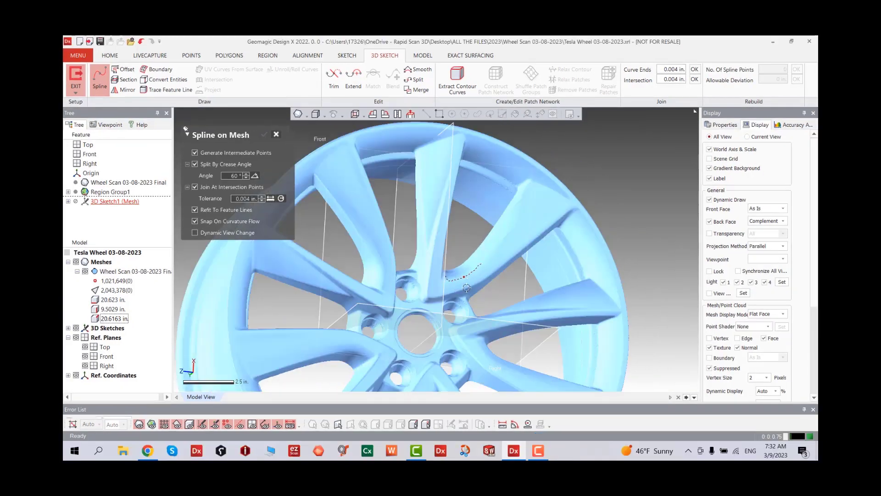
right_drag(468, 280, 399, 309)
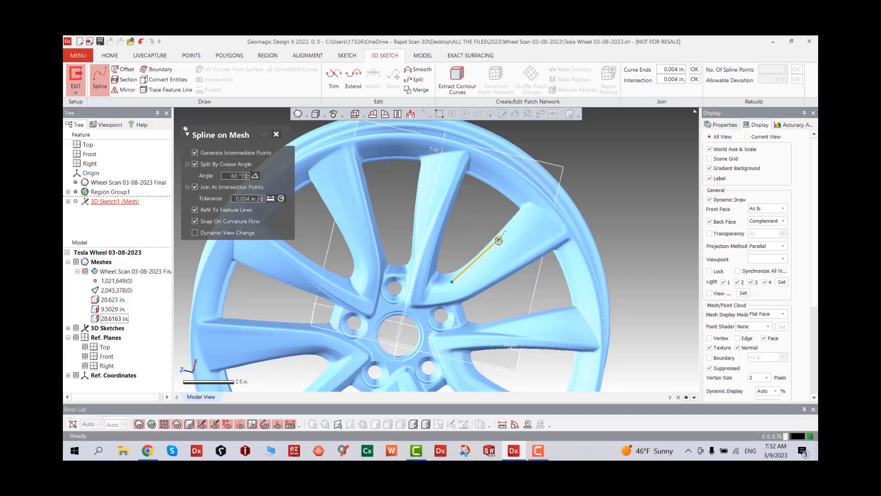
scroll(499, 239, up, 4)
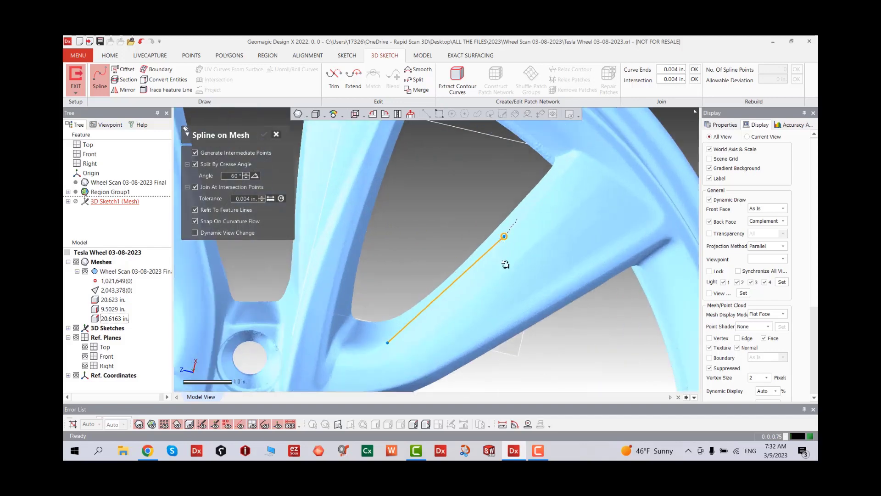
right_drag(505, 264, 482, 313)
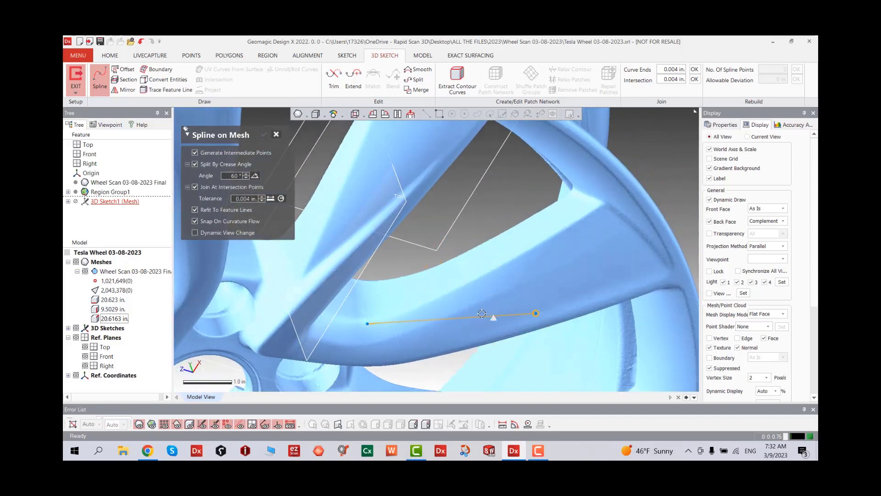
click(408, 307)
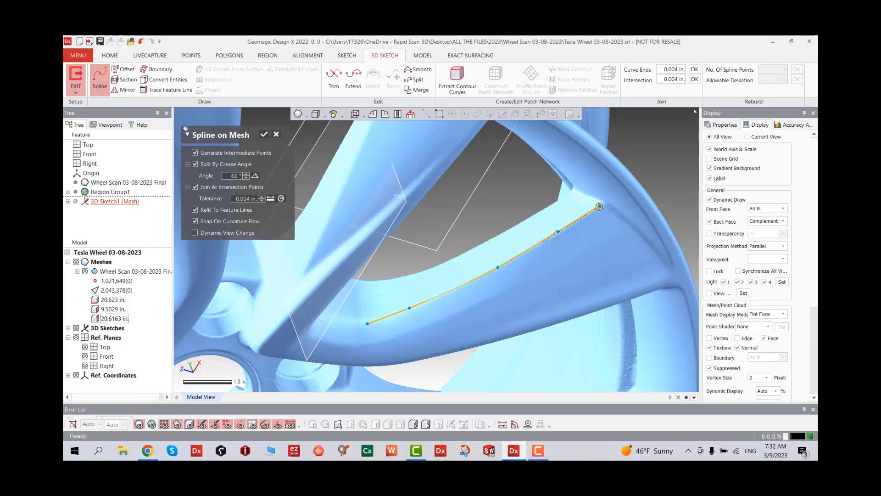
double_click(603, 204)
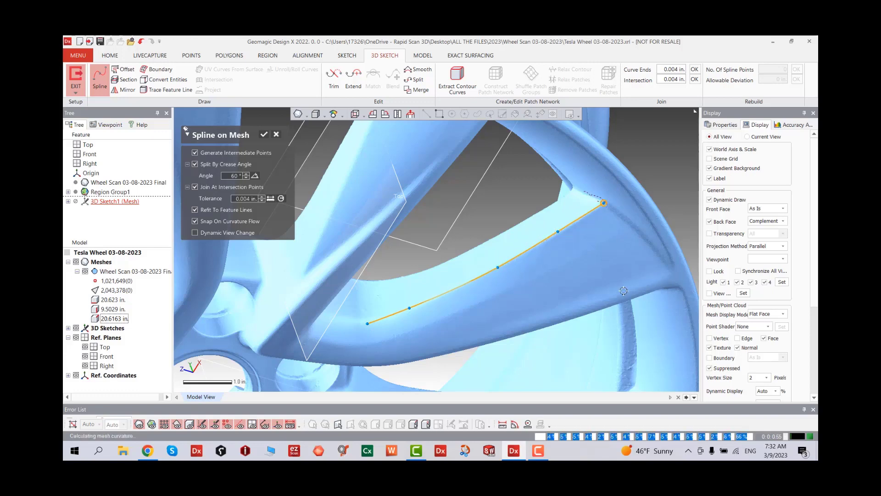
right_drag(553, 299, 609, 325)
- Draw a second spline segment continuing the curve further along the spoke edge
right_drag(513, 317, 606, 298)
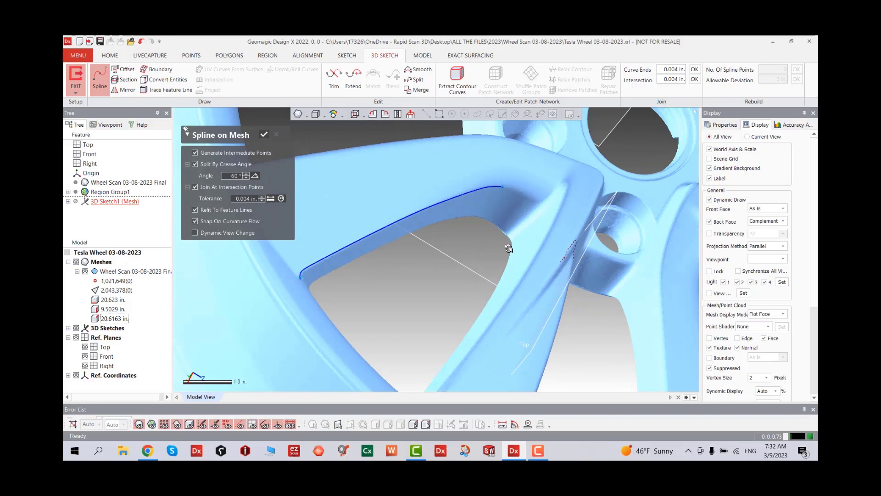
right_drag(509, 248, 520, 199)
scroll(474, 249, up, 4)
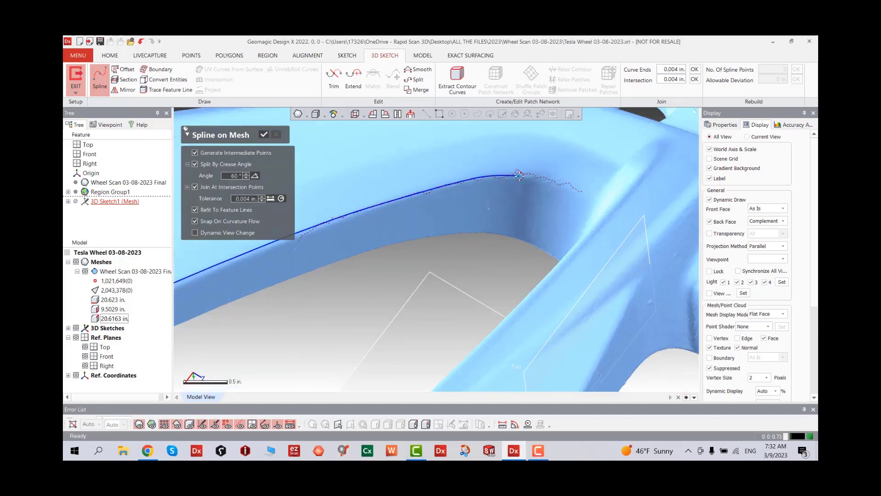
click(559, 182)
scroll(523, 177, up, 5)
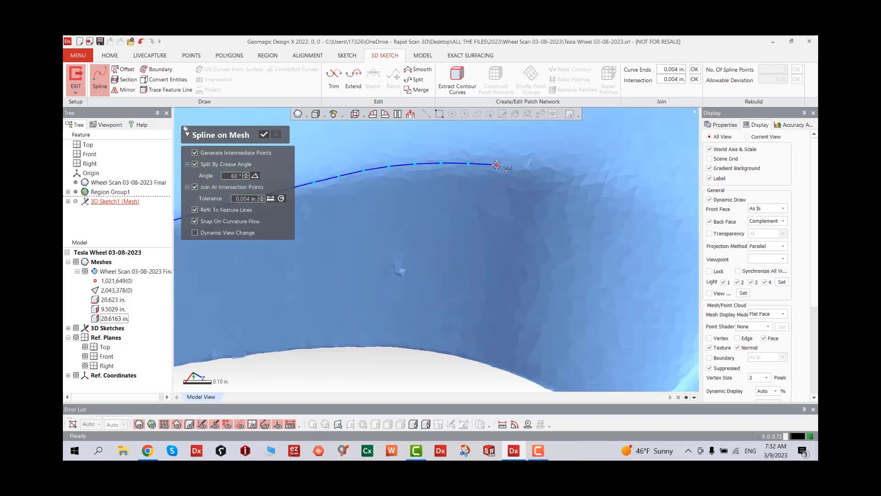
click(496, 165)
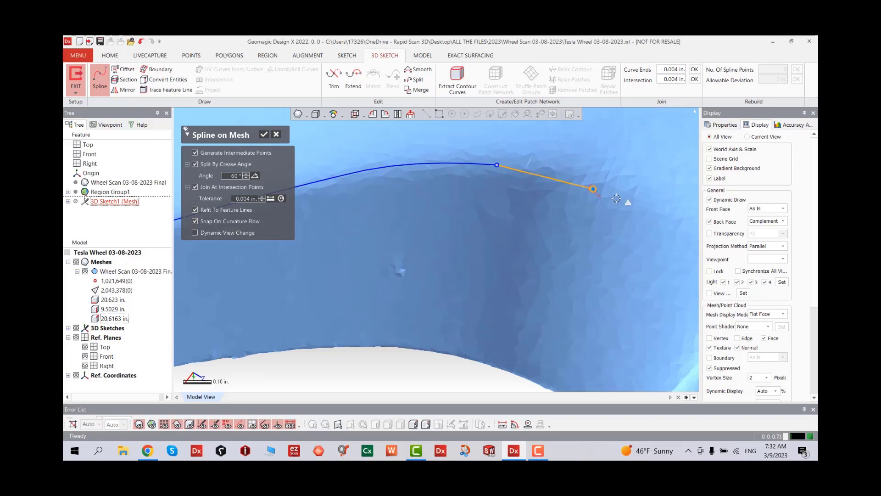
scroll(643, 215, down, 3)
right_drag(641, 246, 665, 213)
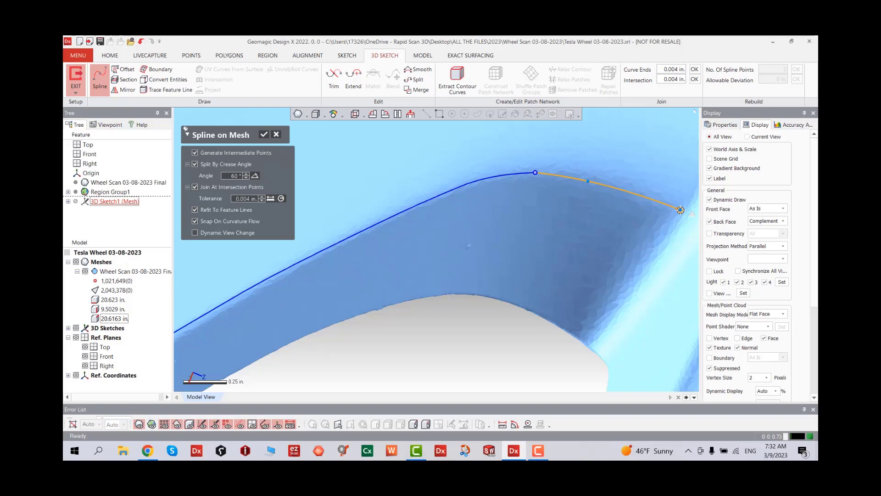
double_click(681, 210)
key(Escape)
right_drag(586, 238, 546, 213)
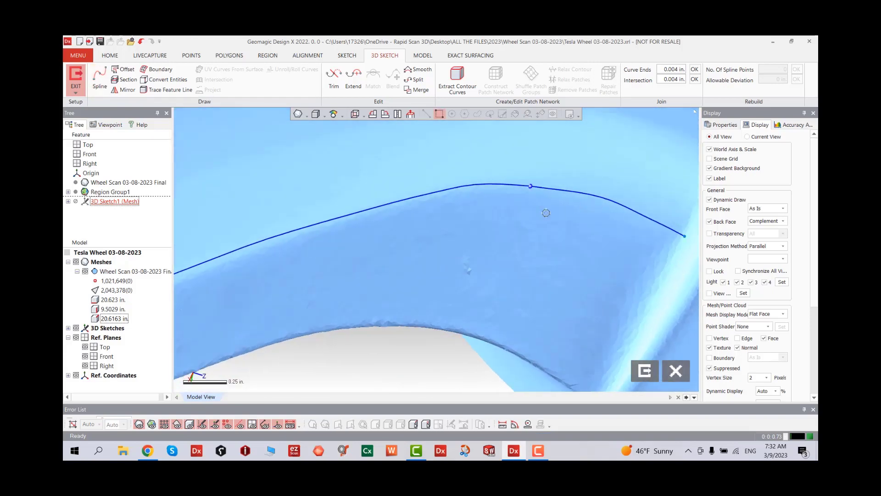
- Merge the two spline pieces into a single curve
click(415, 90)
click(497, 183)
click(592, 195)
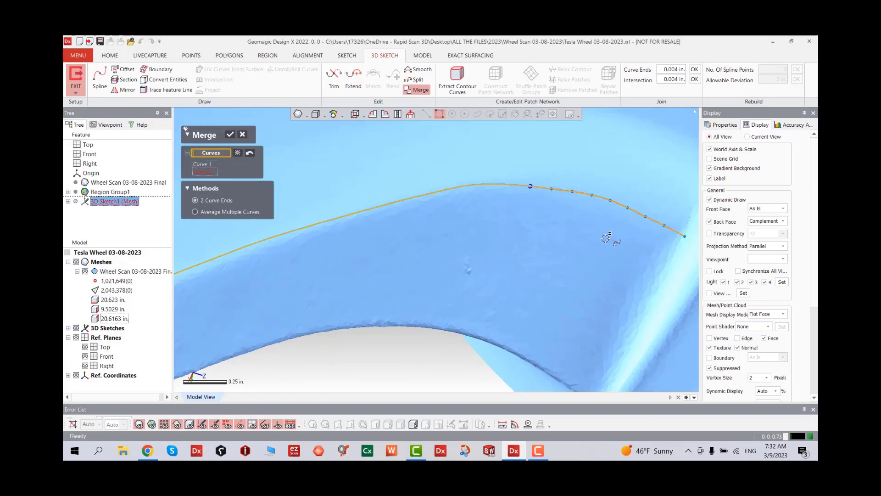
click(230, 135)
mouse_move(441, 239)
right_down()
mouse_move(433, 322)
mouse_move(513, 285)
mouse_move(405, 294)
mouse_move(419, 303)
mouse_move(390, 297)
mouse_move(393, 309)
mouse_move(448, 318)
mouse_move(442, 189)
right_up()
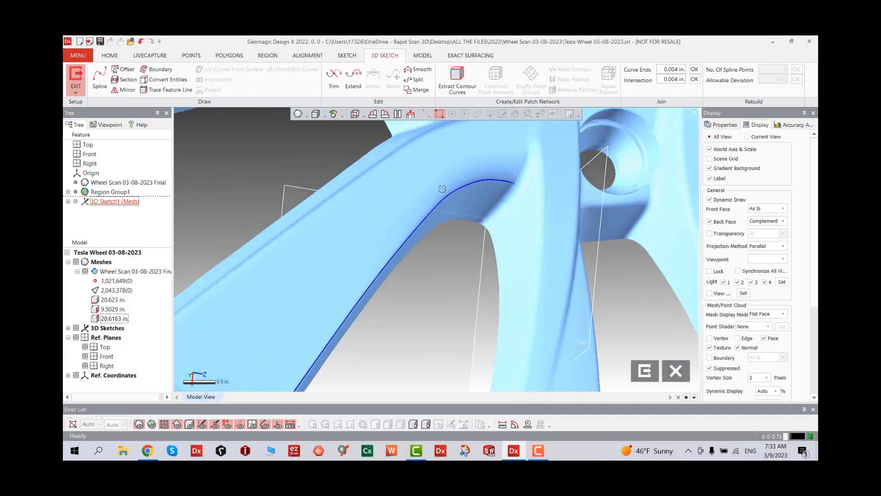
- Start another spline on the mesh, placing points along the spoke's upper edge
click(100, 77)
scroll(521, 181, up, 4)
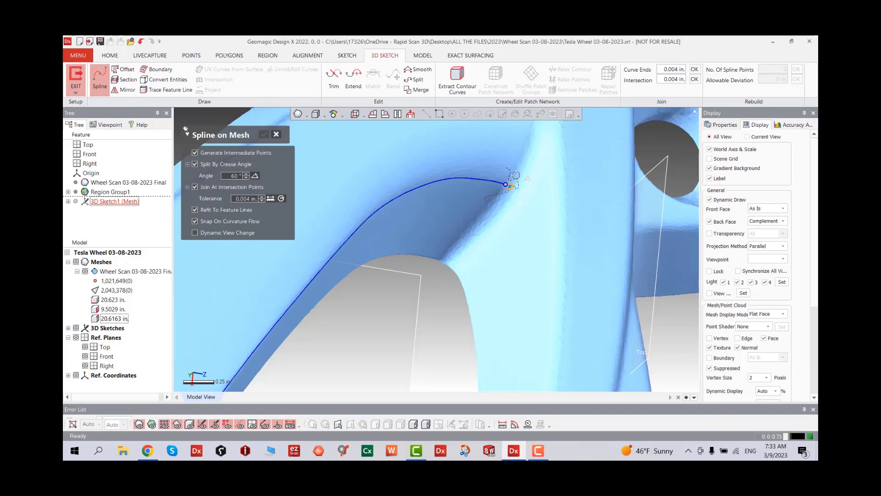
right_drag(523, 146, 517, 262)
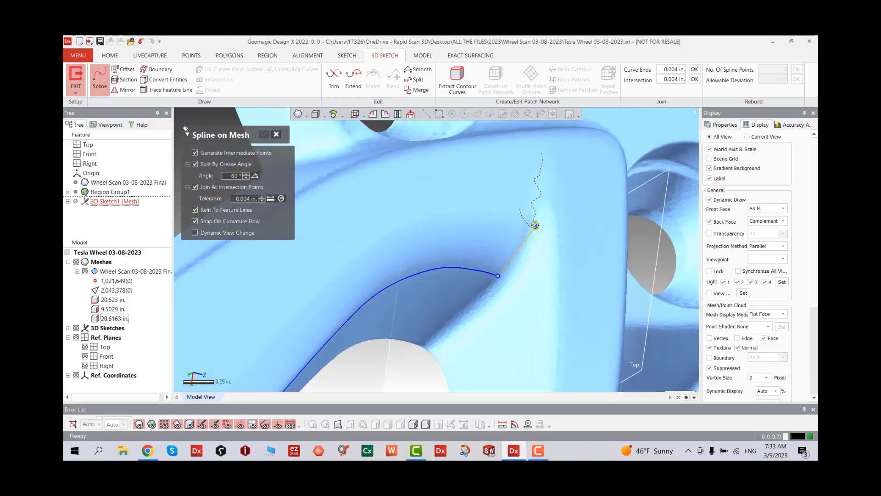
click(525, 215)
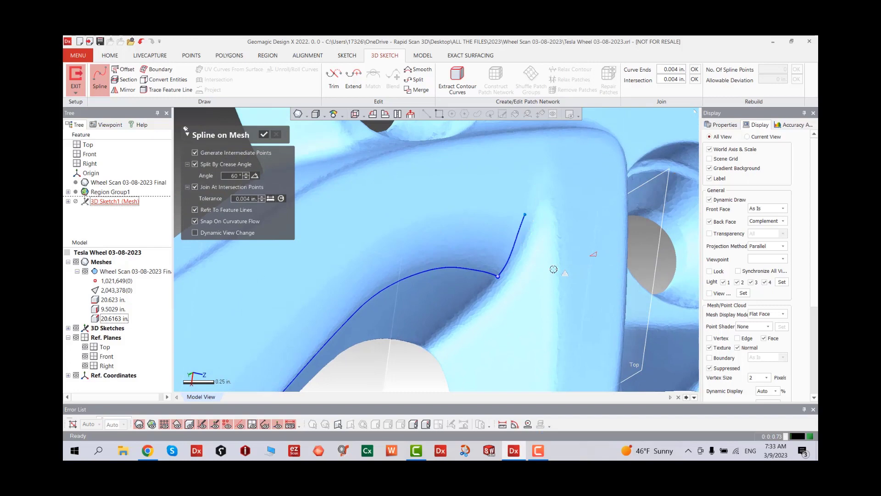
right_drag(554, 269, 551, 247)
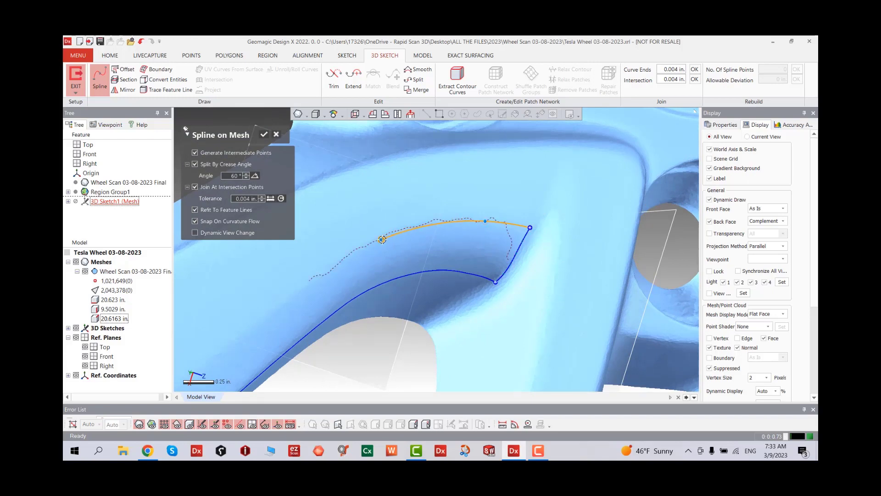
right_drag(414, 251, 514, 231)
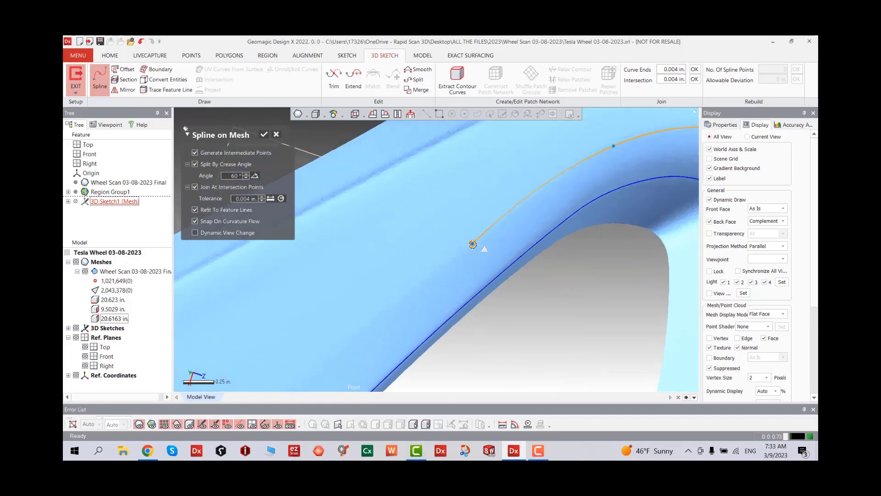
click(473, 244)
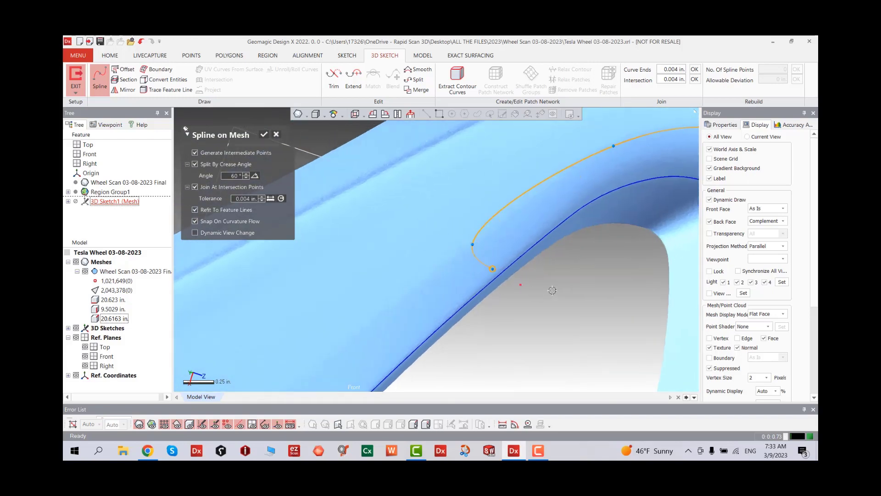
- Switch off the fourth scene light, move the spline's start point up the edge, and commit the spline
click(763, 283)
right_drag(479, 282, 395, 295)
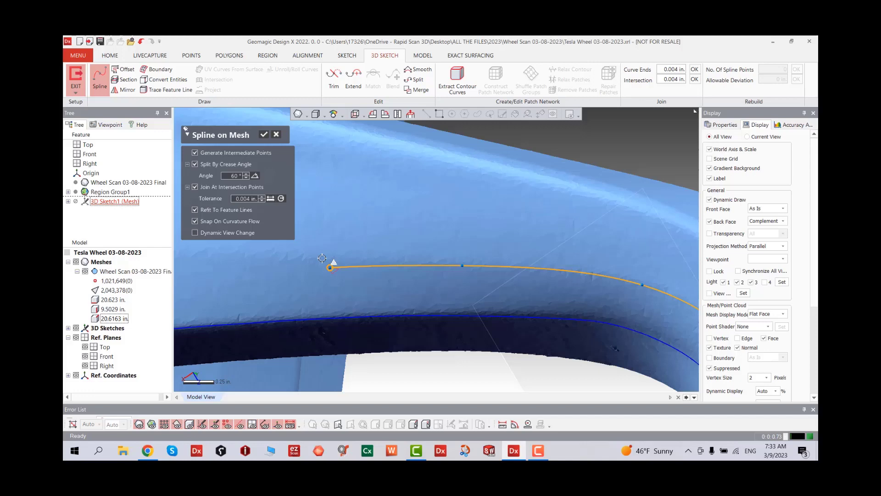
drag(330, 267, 311, 254)
right_drag(318, 261, 502, 257)
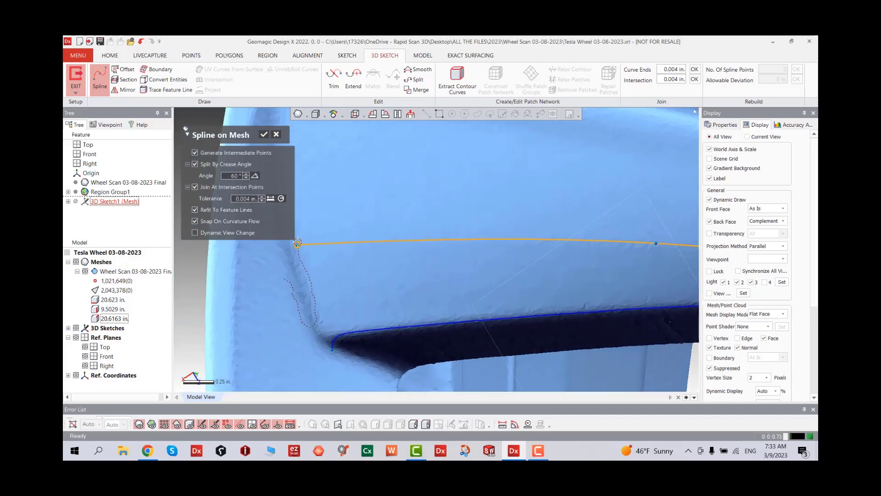
key(Return)
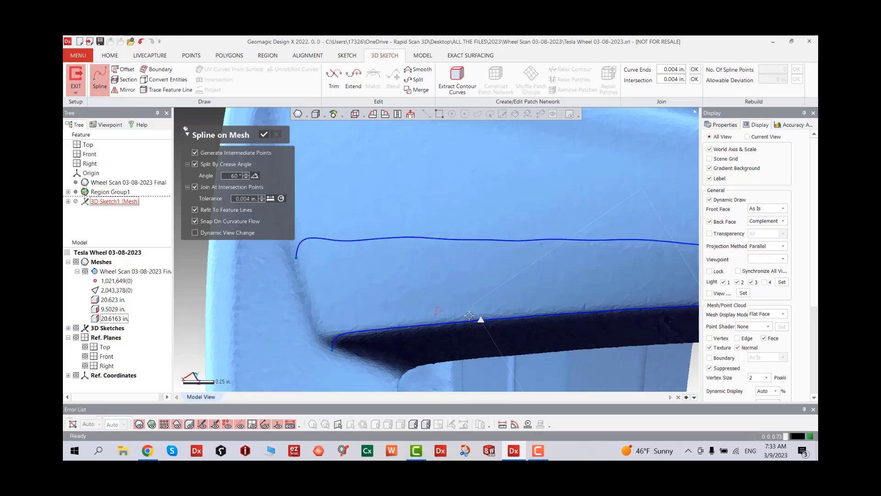
right_drag(386, 304, 424, 285)
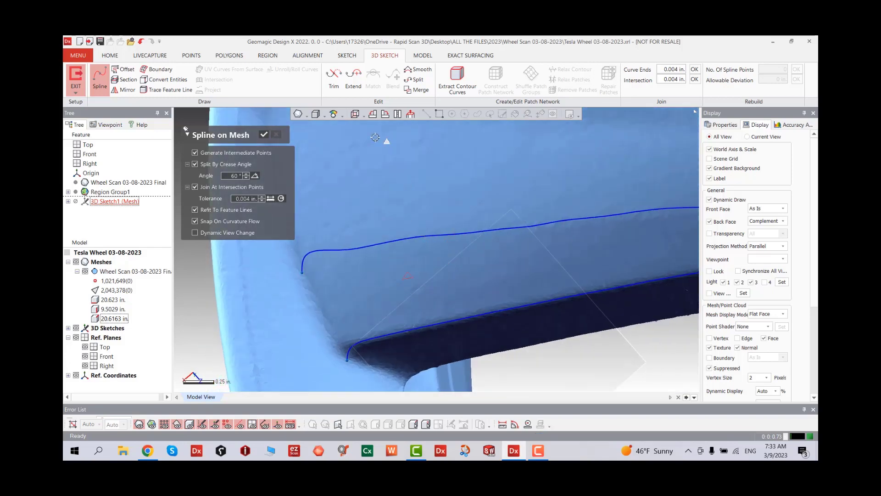
- Split the lower curve at a picked point and trim away its excess end
click(417, 79)
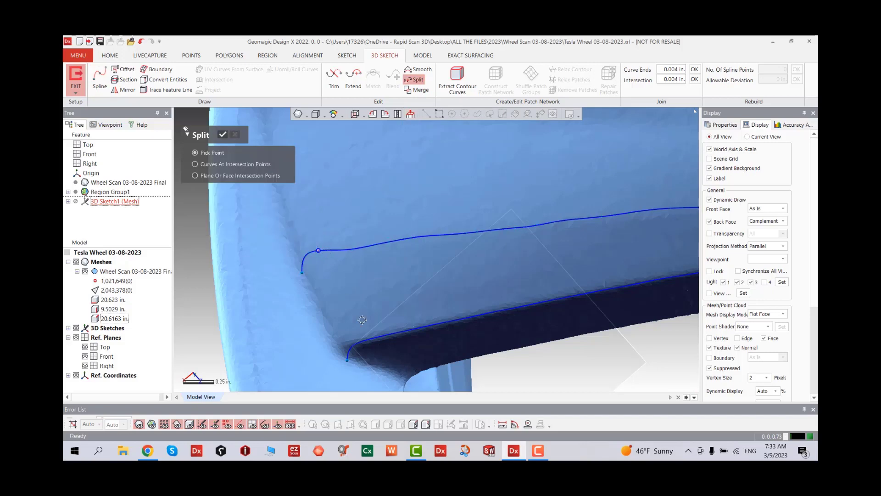
click(356, 340)
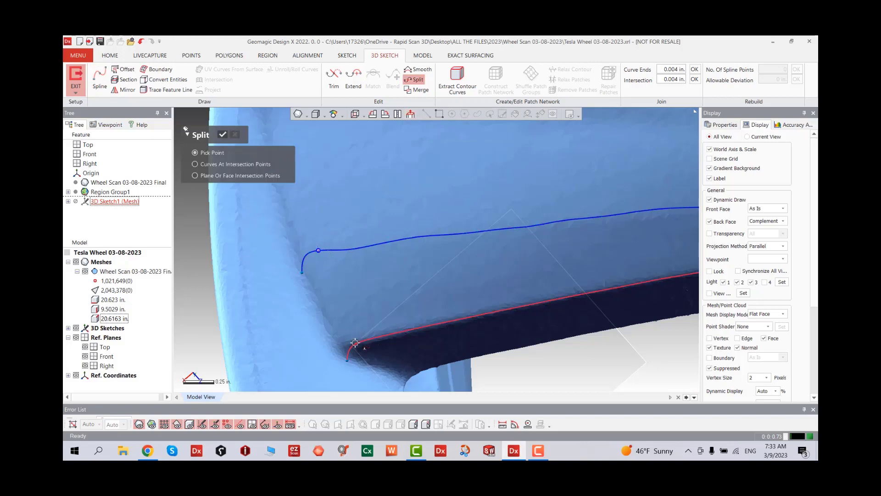
click(223, 136)
click(334, 79)
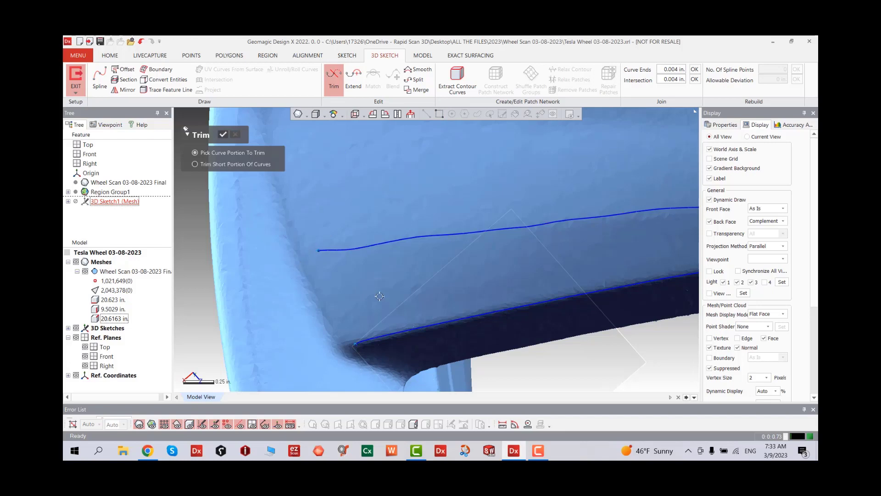
right_drag(380, 295, 375, 236)
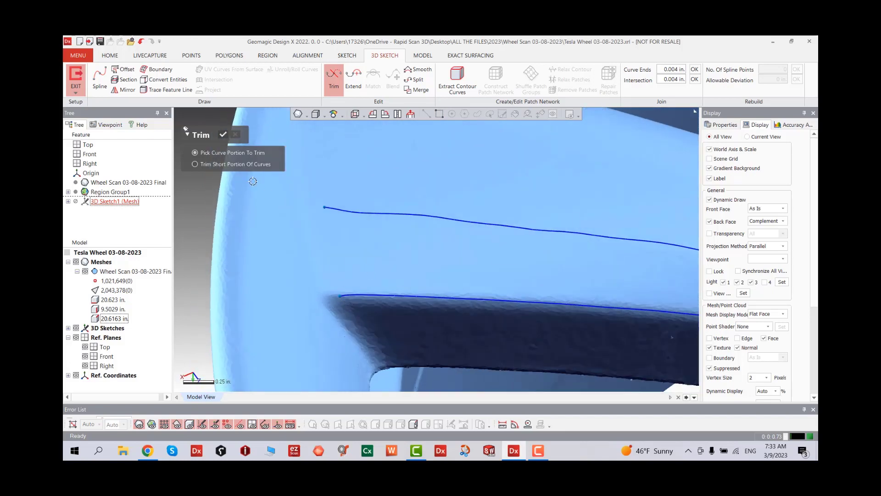
click(226, 139)
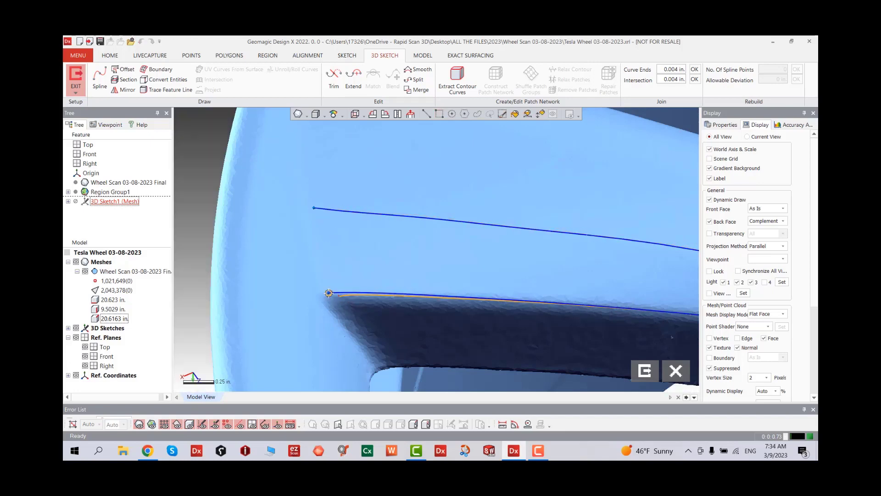
mouse_move(335, 299)
right_down()
mouse_move(343, 211)
mouse_move(283, 247)
mouse_move(434, 240)
mouse_move(450, 258)
mouse_move(518, 274)
mouse_move(505, 267)
mouse_move(539, 303)
right_up()
- Select the upper curve to show its control points and inspect the closed spoke outline
click(494, 260)
scroll(521, 275, up, 3)
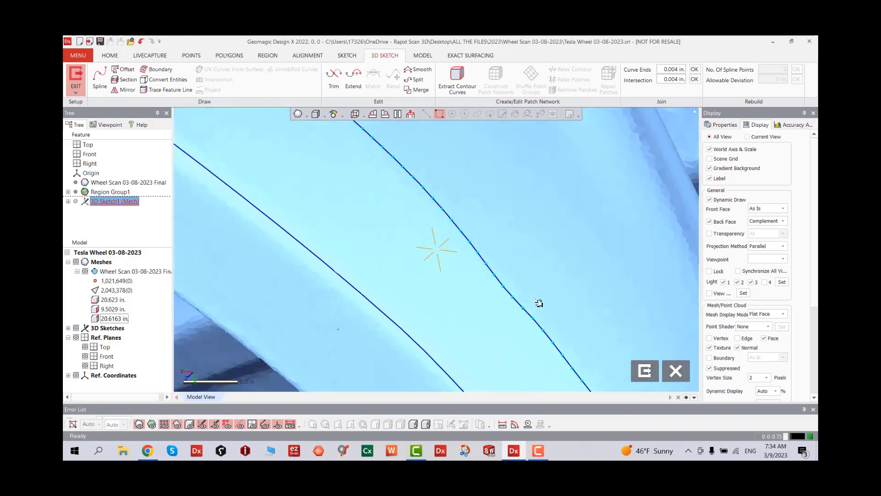
click(507, 287)
click(507, 287)
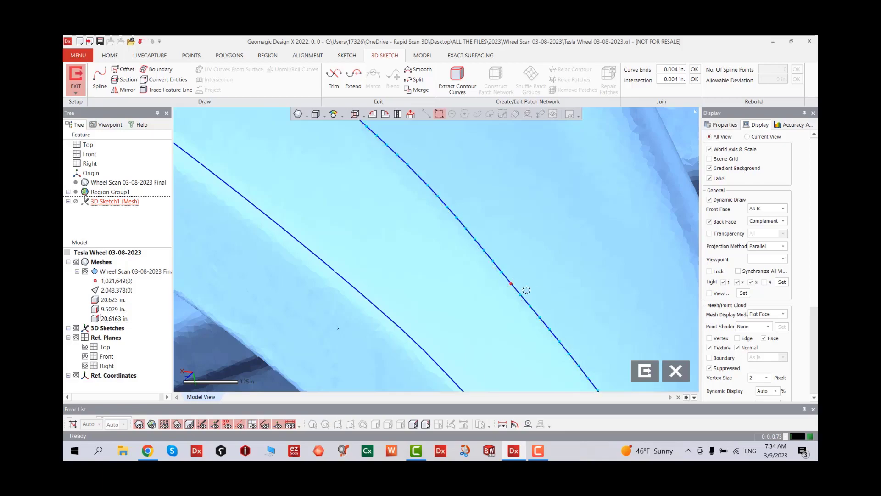
scroll(528, 288, down, 5)
scroll(532, 285, down, 3)
right_drag(532, 285, 643, 266)
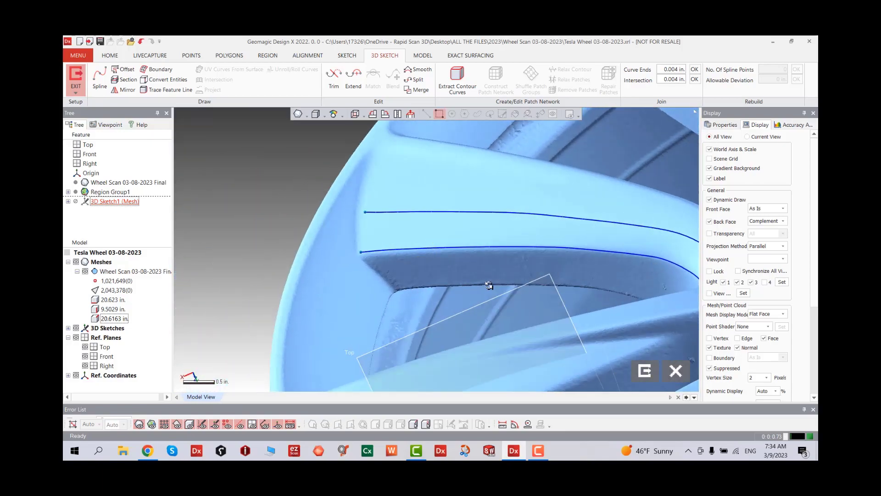
right_drag(489, 285, 591, 270)
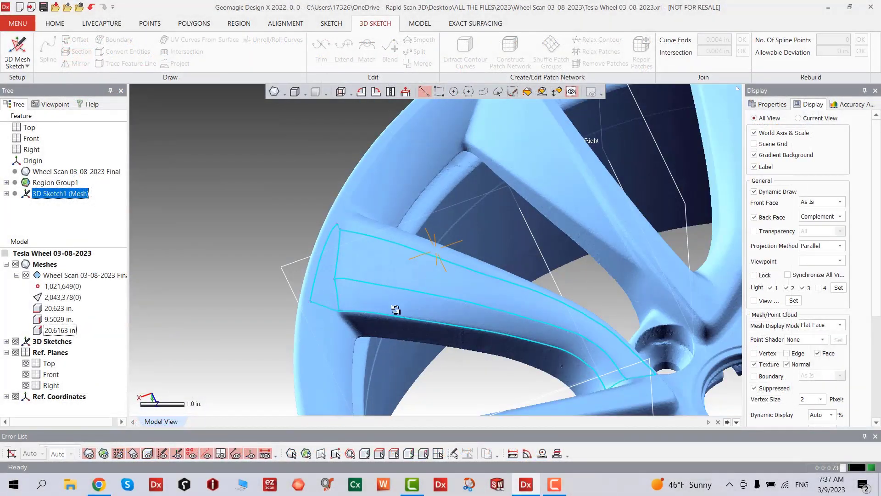
mouse_move(396, 310)
right_down()
mouse_move(481, 331)
mouse_move(383, 243)
right_up()
- Run Legacy Boundary Fit on the three curve loops with 100 × 100 control points, preview, and accept
mouse_move(458, 305)
right_down()
mouse_move(325, 310)
mouse_move(344, 291)
right_up()
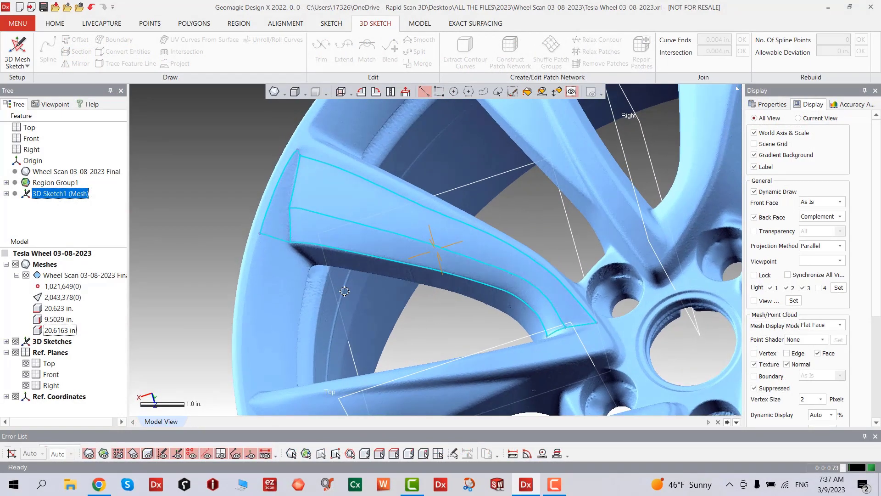
click(17, 23)
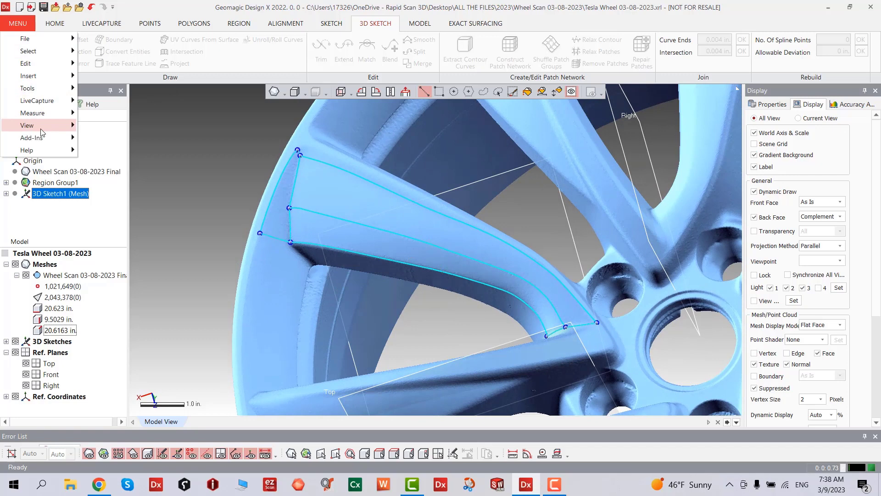
mouse_move(40, 136)
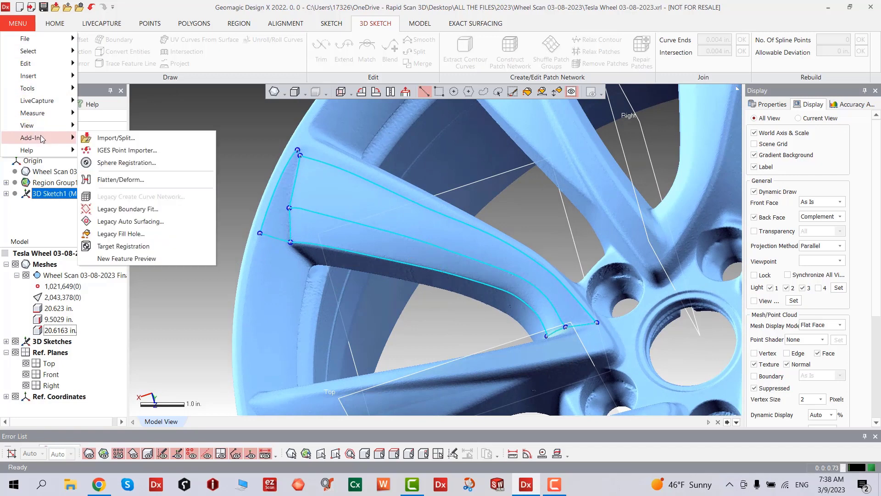
click(123, 211)
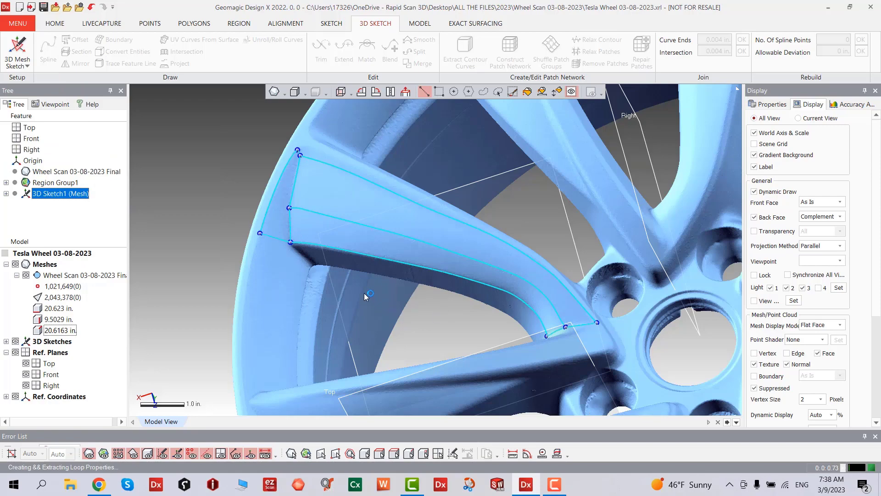
right_drag(366, 313, 311, 279)
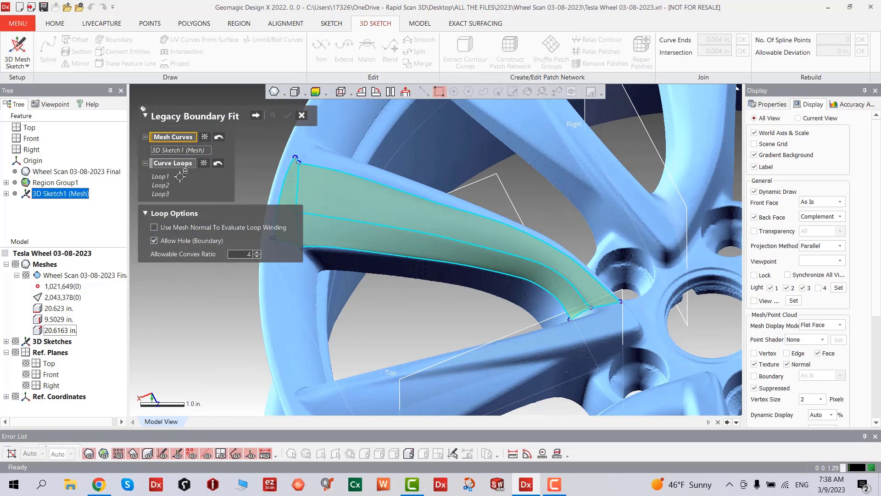
click(256, 116)
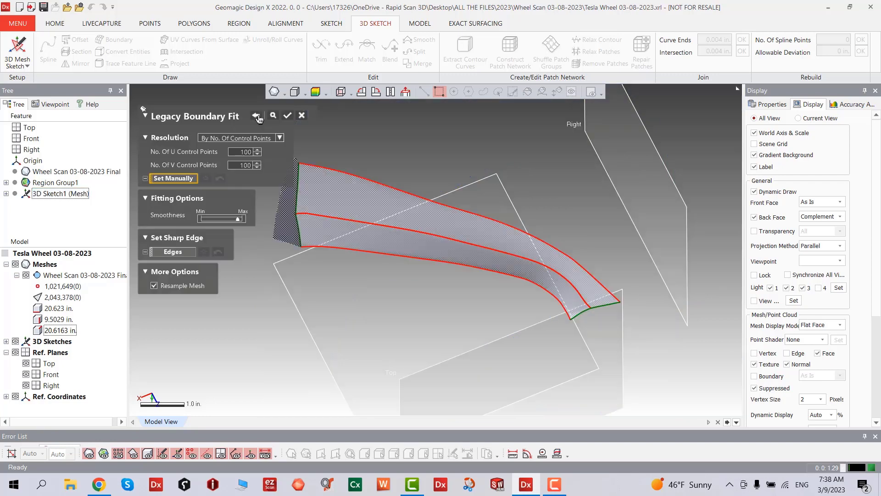
right_drag(287, 277, 372, 218)
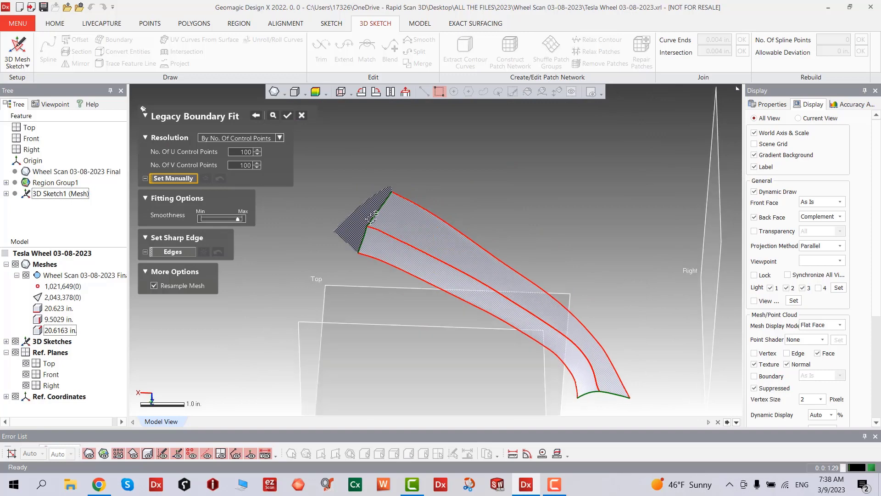
click(272, 117)
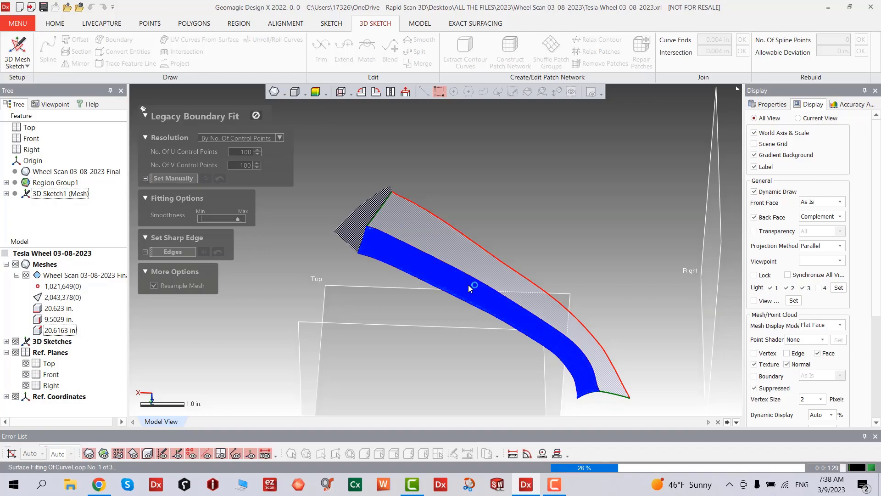
right_drag(300, 195, 369, 237)
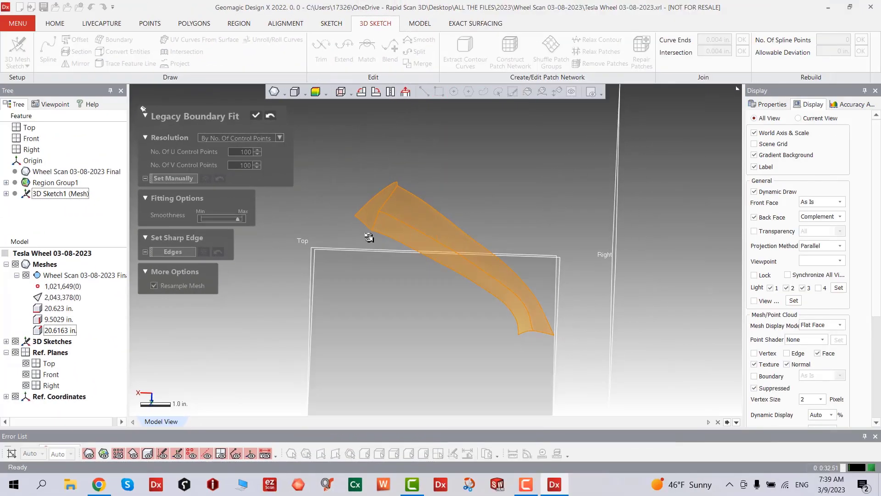
click(256, 117)
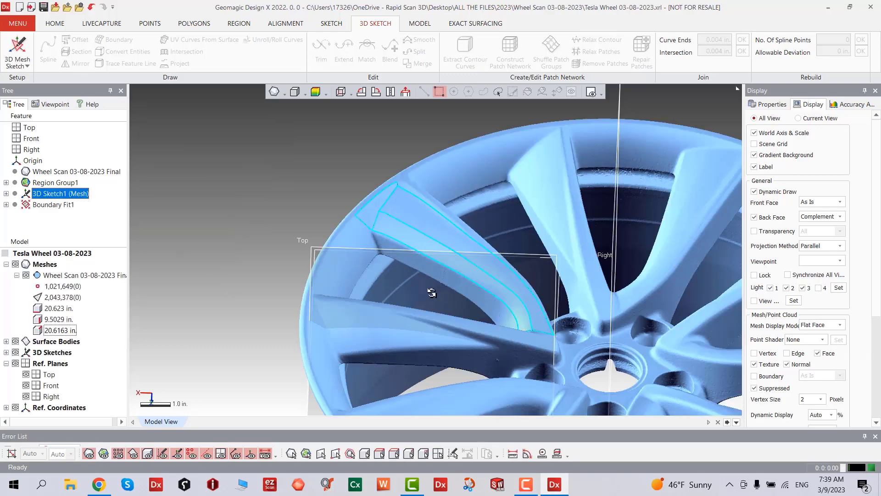
- Hide the mesh and display Boundary Fit1's deviation map, with gradient background and grid turned off
key(ctrl+1)
right_drag(443, 294, 582, 220)
click(317, 91)
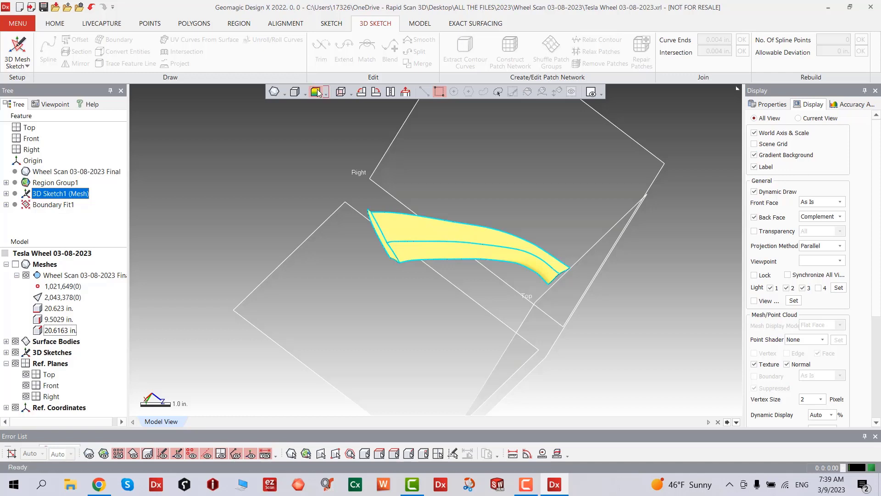
right_drag(451, 228, 705, 152)
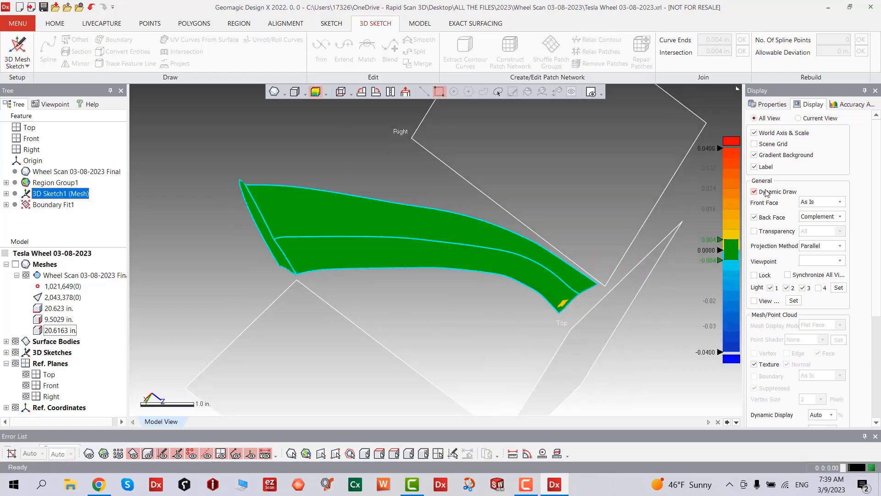
click(754, 154)
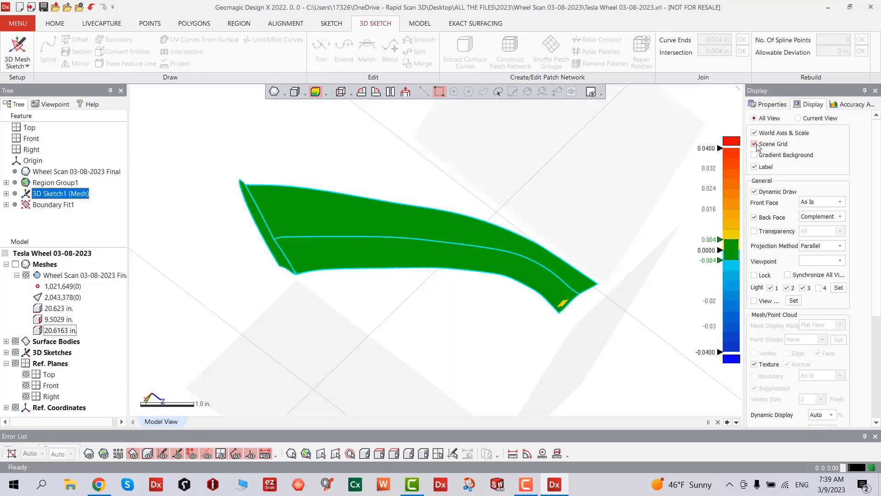
click(754, 144)
right_drag(544, 280, 300, 286)
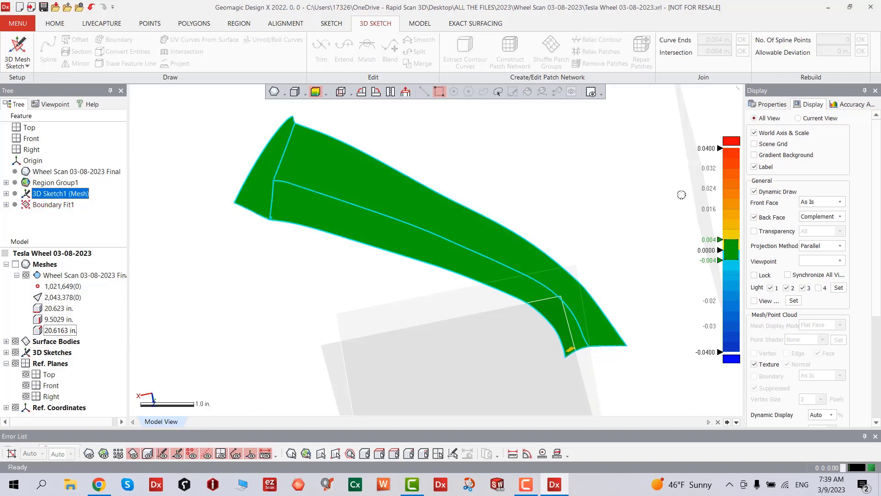
- Set the deviation colour bar to a 0.010 maximum and a 0.005 tolerance band
double_click(710, 148)
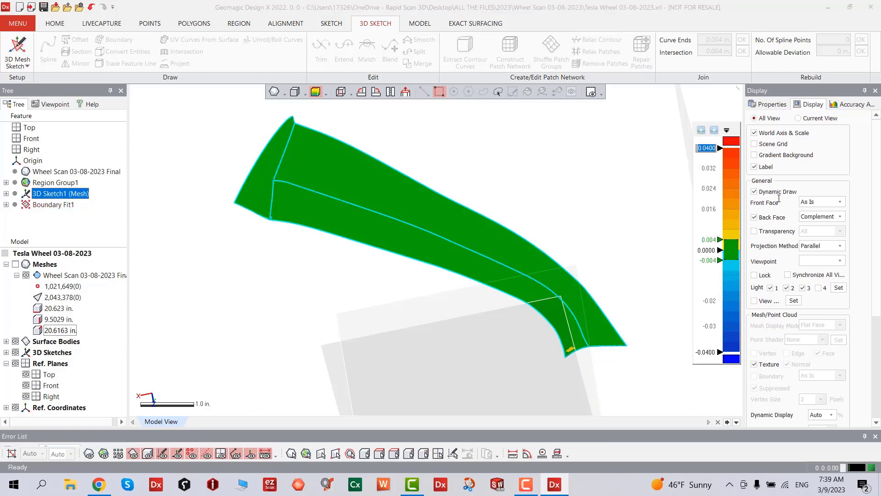
text(0.010)
key(Return)
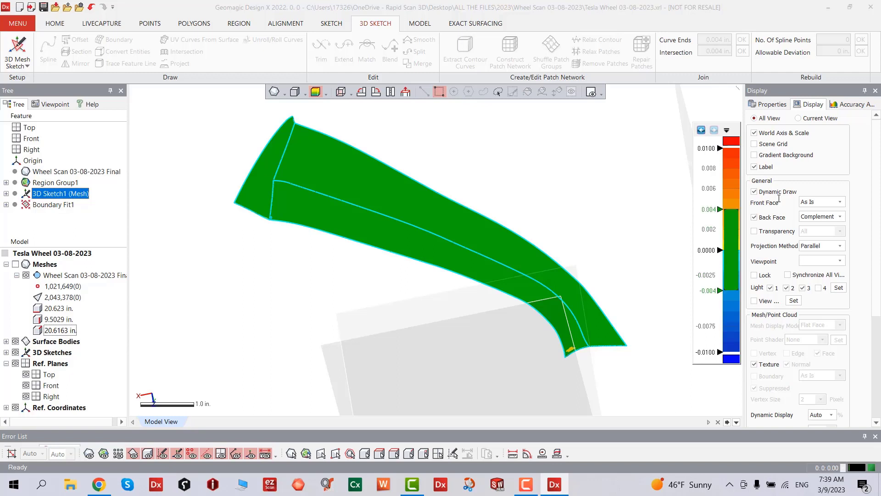
double_click(710, 209)
text(0.00)
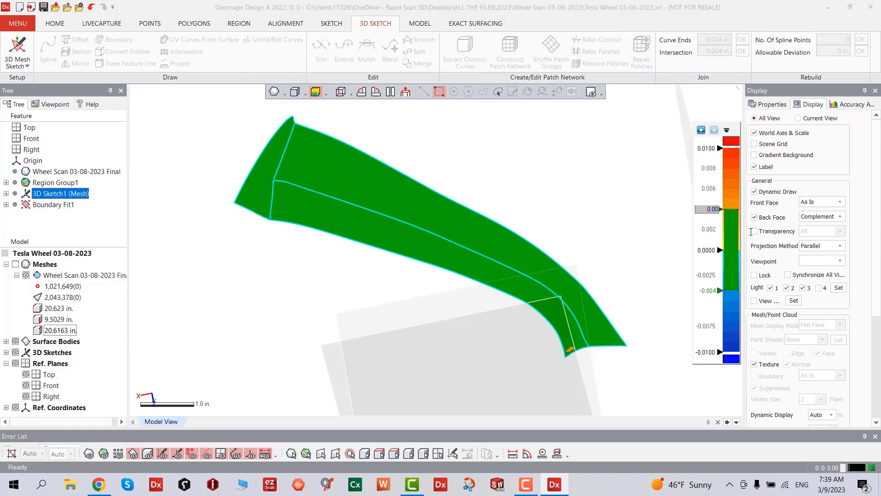
text(5)
key(Return)
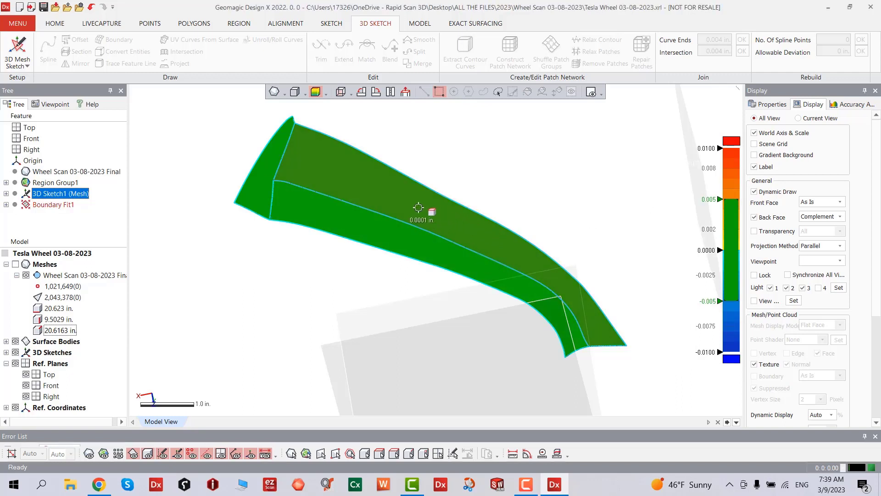
mouse_move(380, 192)
right_down()
mouse_move(315, 200)
mouse_move(386, 209)
right_up()
right_drag(424, 272, 573, 243)
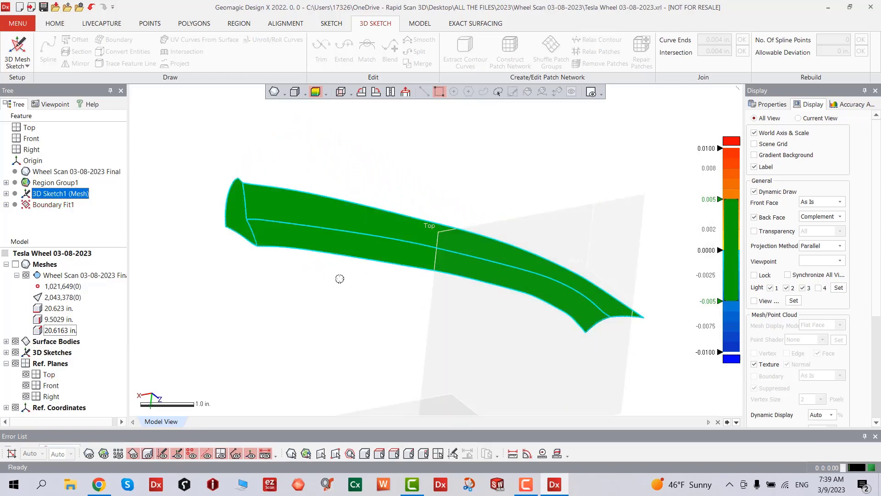
mouse_move(339, 278)
right_down()
mouse_move(482, 329)
mouse_move(448, 271)
mouse_move(484, 197)
mouse_move(419, 270)
mouse_move(325, 331)
mouse_move(324, 349)
mouse_move(357, 335)
right_up()
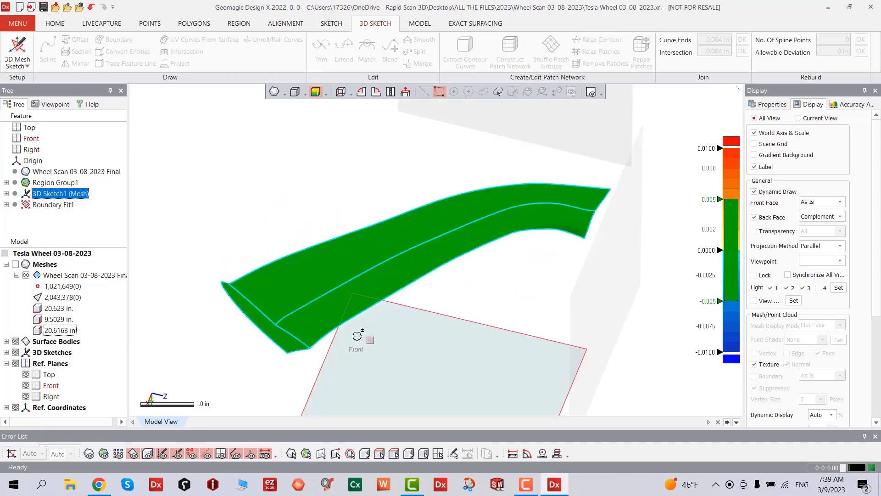
- Show the wheel scan mesh to compare the spoke patch against it, then hide it again
key(ctrl+1)
mouse_move(398, 317)
right_down()
mouse_move(386, 356)
mouse_move(343, 378)
mouse_move(312, 345)
mouse_move(344, 311)
mouse_move(275, 291)
mouse_move(201, 285)
mouse_move(200, 263)
mouse_move(288, 236)
right_up()
right_drag(452, 317, 326, 308)
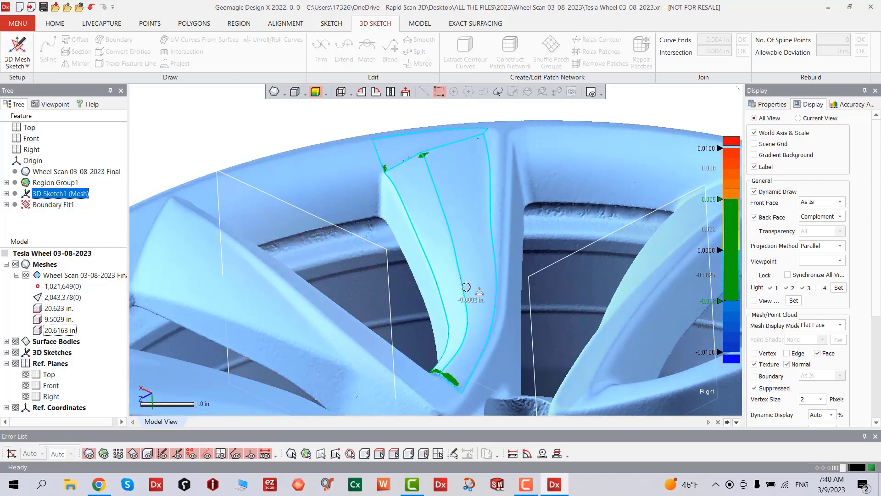
right_drag(466, 286, 375, 243)
mouse_move(438, 264)
right_down()
mouse_move(390, 245)
mouse_move(350, 295)
mouse_move(367, 266)
right_up()
key(ctrl+1)
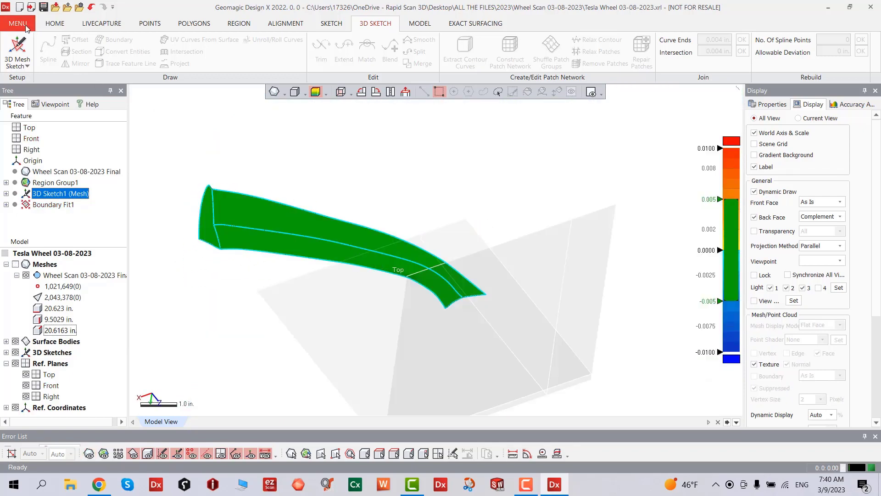
- LiveTransfer the spoke surface and 3D sketch to SOLIDWORKS from the HOME tab
click(25, 26)
click(156, 122)
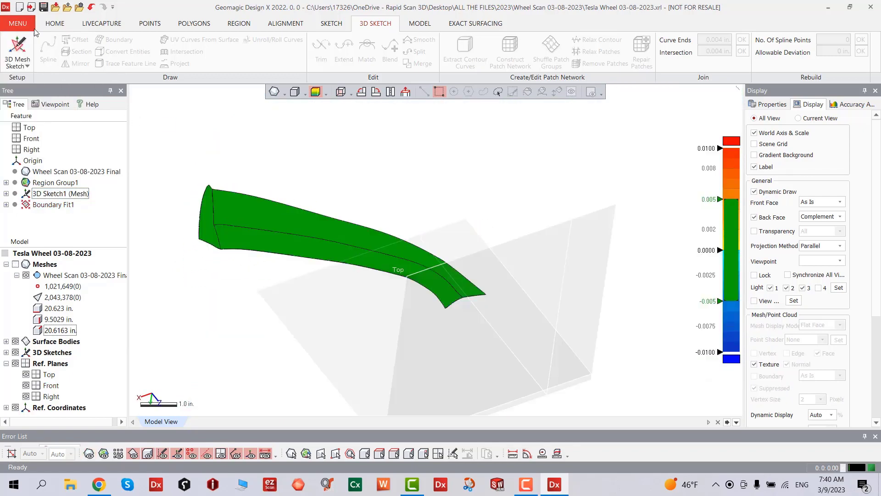
click(52, 27)
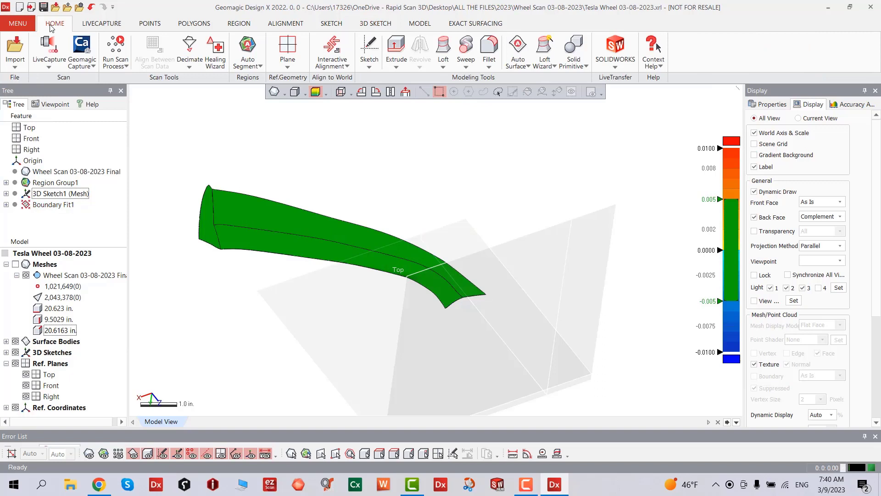
click(614, 67)
click(614, 87)
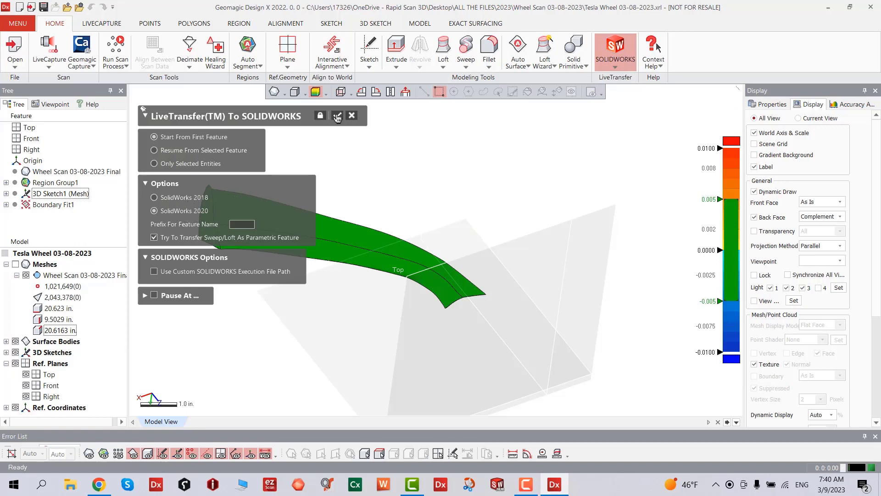
click(337, 116)
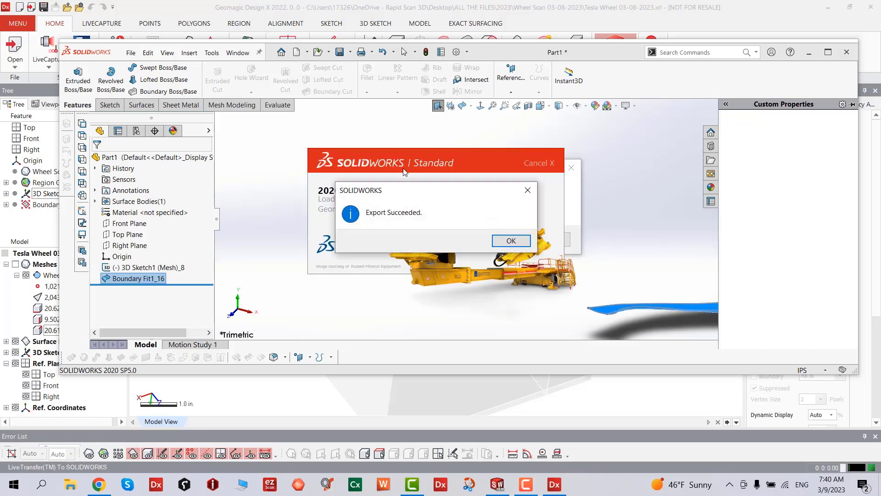
- Dismiss the Export Succeeded and plug-in warnings, then select the transferred sketch curve and Boundary Fit1_16 feature
click(510, 241)
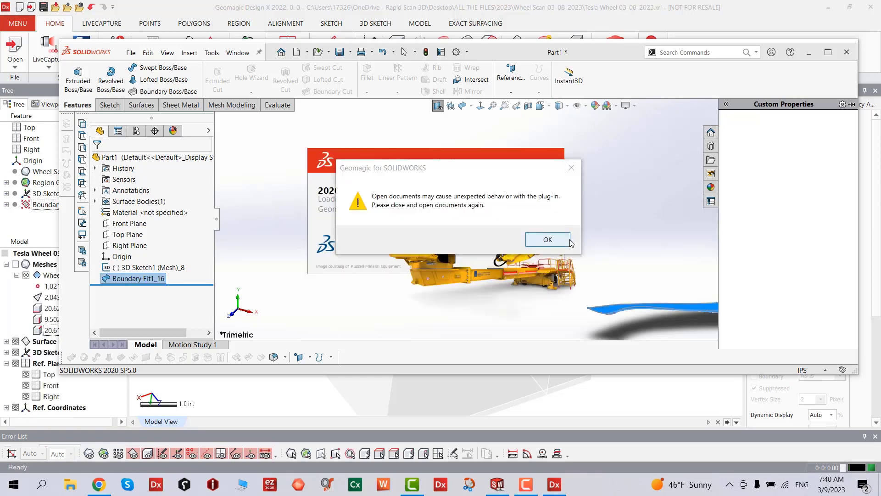
click(567, 243)
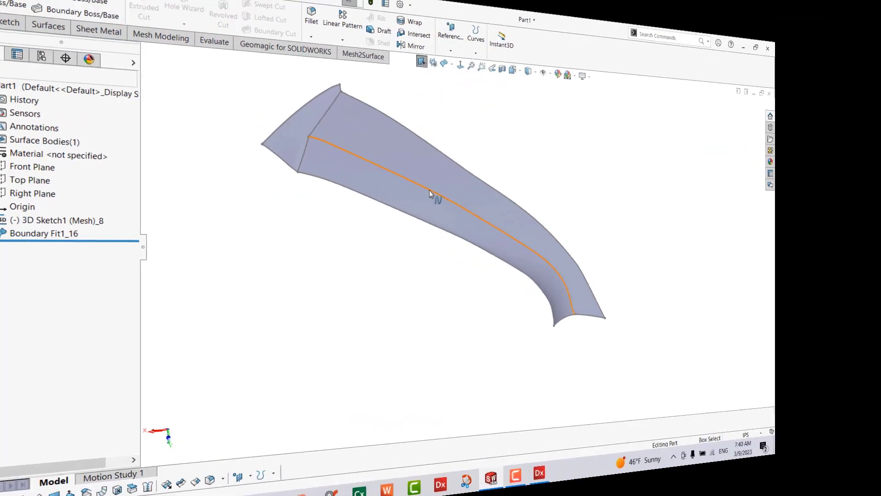
click(429, 191)
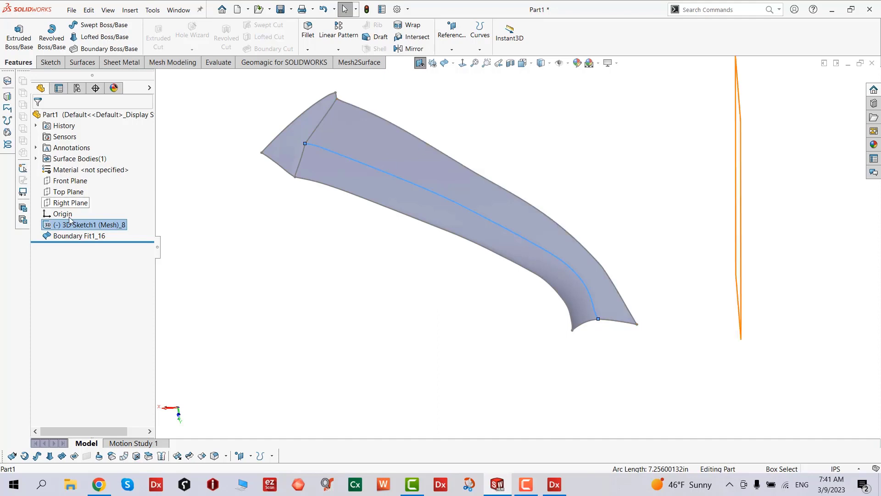
click(78, 235)
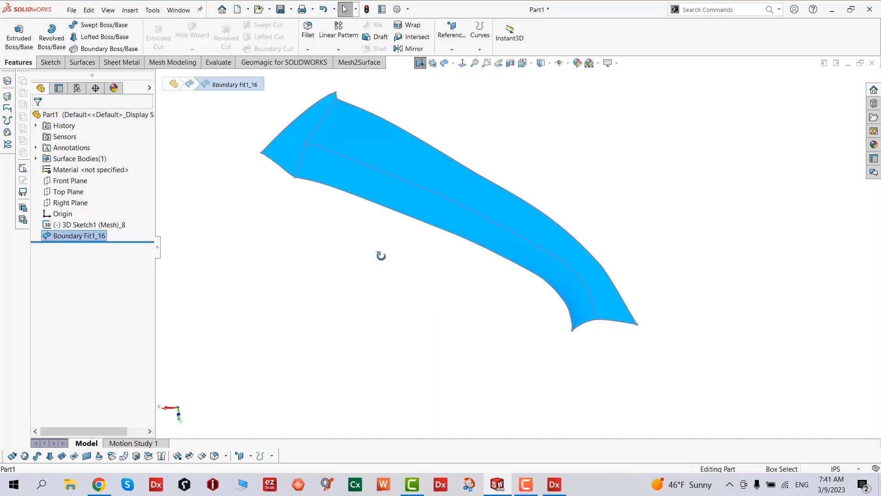
middle_drag(381, 255, 204, 182)
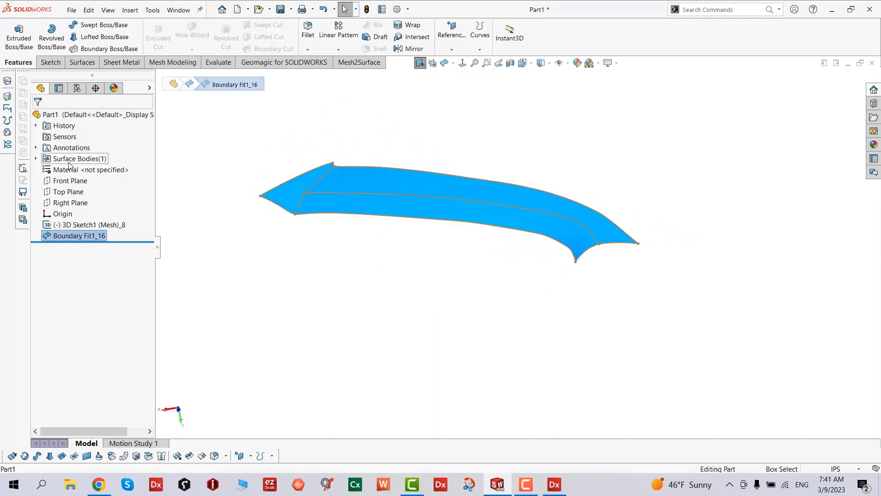
- Expand Surface Bodies and inspect the Boundary Fit1_16 body and its 3D sketch curve
click(36, 159)
click(82, 169)
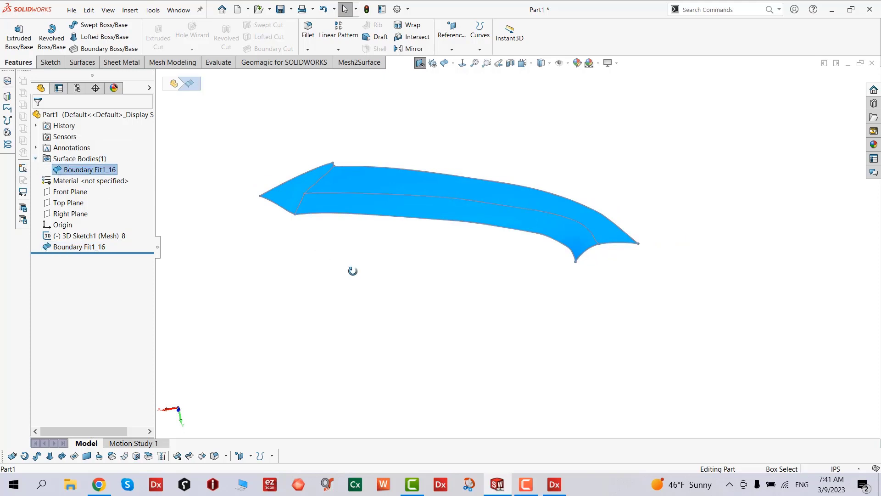
mouse_move(352, 270)
middle_down()
mouse_move(352, 304)
mouse_move(350, 202)
middle_up()
click(348, 174)
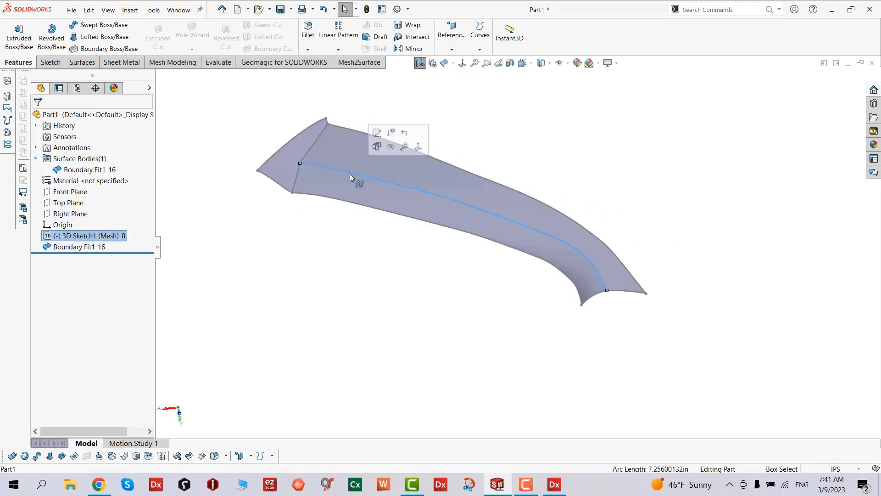
click(368, 309)
mouse_move(368, 308)
middle_down()
mouse_move(337, 350)
mouse_move(356, 333)
mouse_move(358, 317)
middle_up()
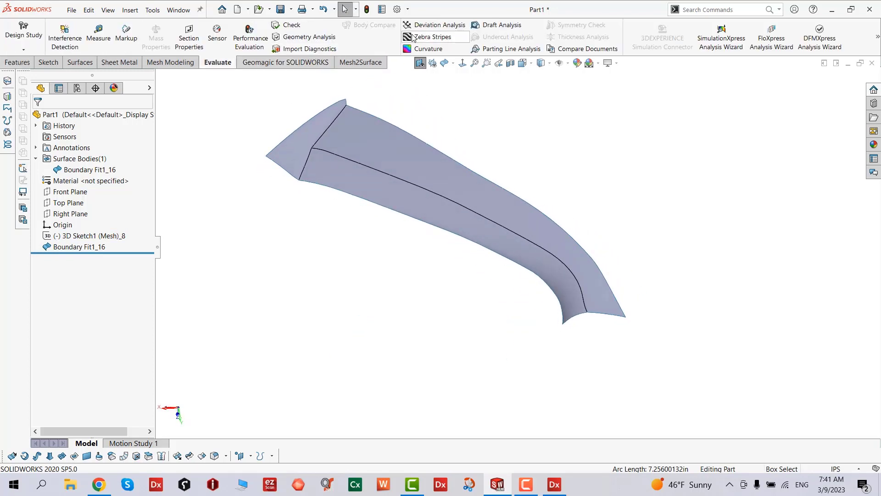
- Apply zebra stripes to the Boundary Fit1_16 surface and inspect the stripe flow up close
click(412, 37)
middle_drag(311, 242, 342, 276)
scroll(566, 367, down, 4)
scroll(616, 325, down, 5)
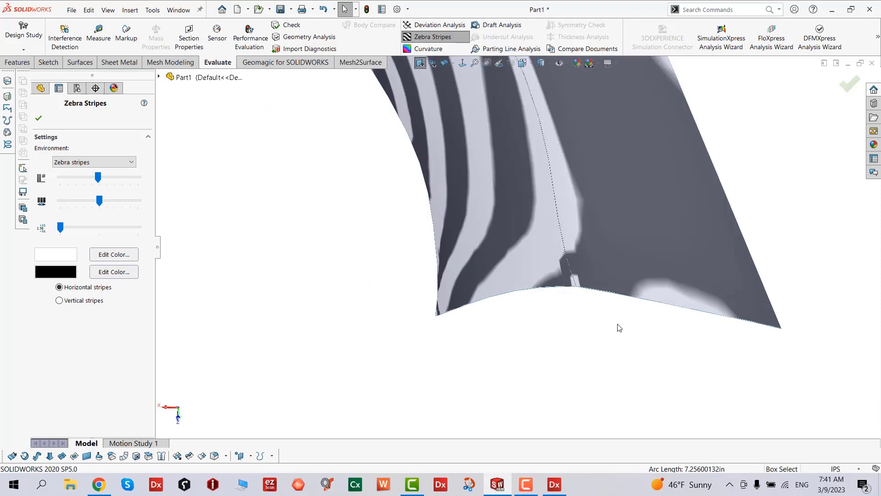
middle_drag(534, 358, 486, 216)
- Replace the zebra stripes with a curvature colour map, mostly green and blue
middle_drag(391, 140, 392, 146)
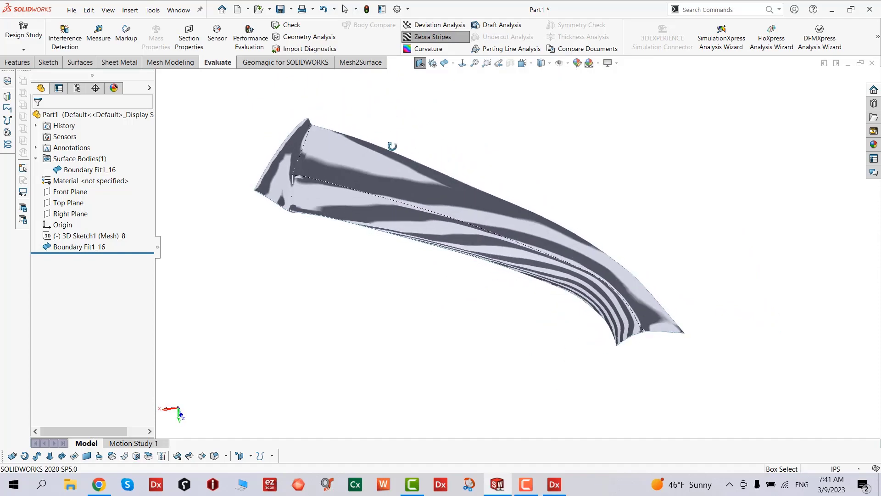
click(420, 39)
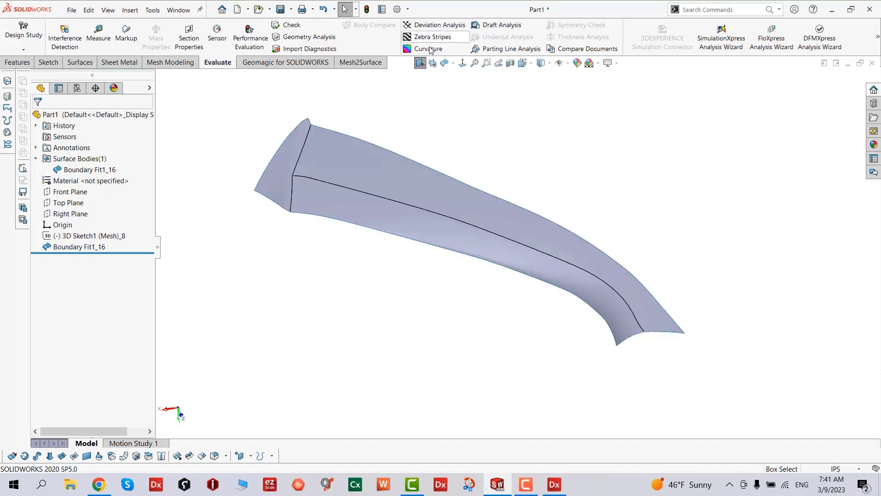
middle_drag(426, 284, 403, 299)
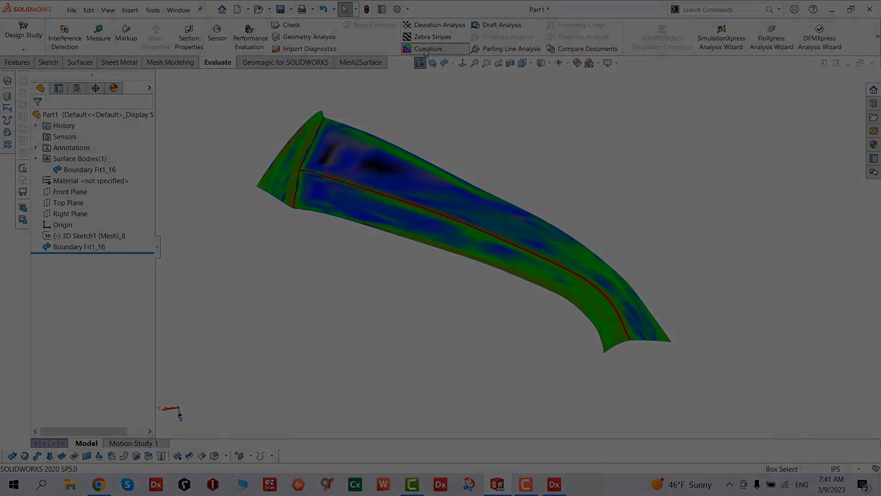